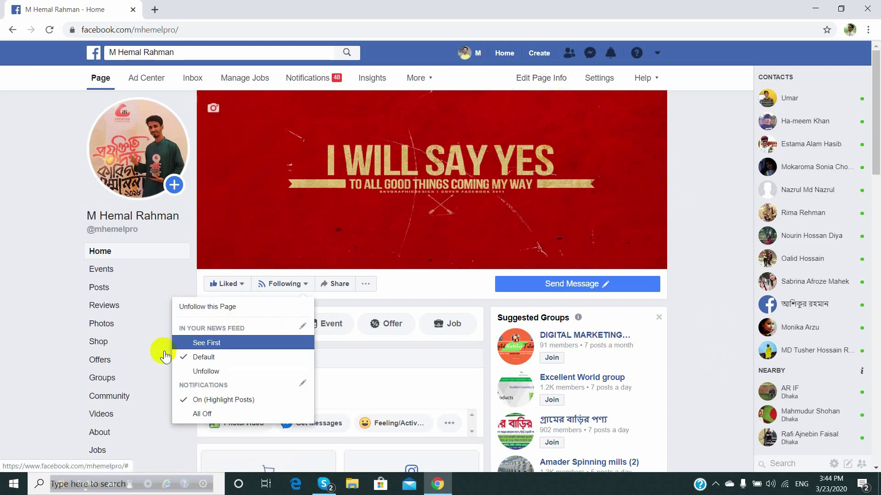
Search Facebook for "youtube tab app"
{"action": "scroll", "coordinate": [157, 360], "scroll_direction": "down", "scroll_amount": 2}
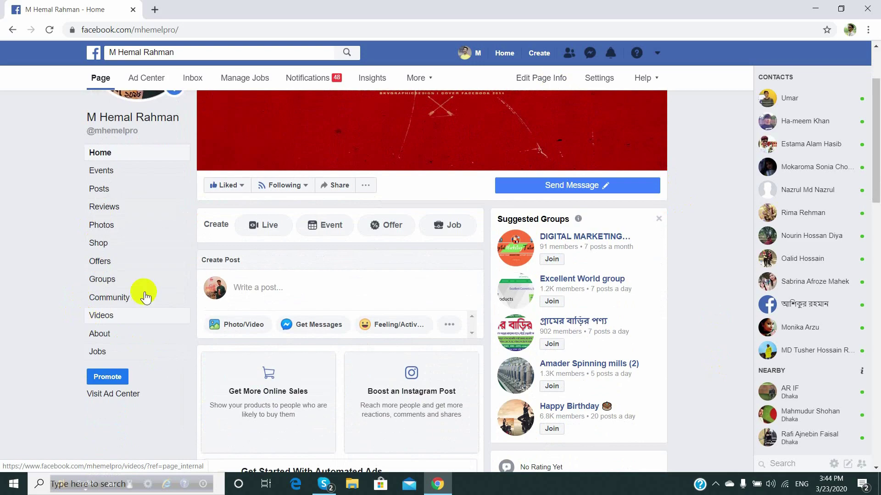
{"action": "scroll", "coordinate": [178, 287], "scroll_direction": "up", "scroll_amount": 3}
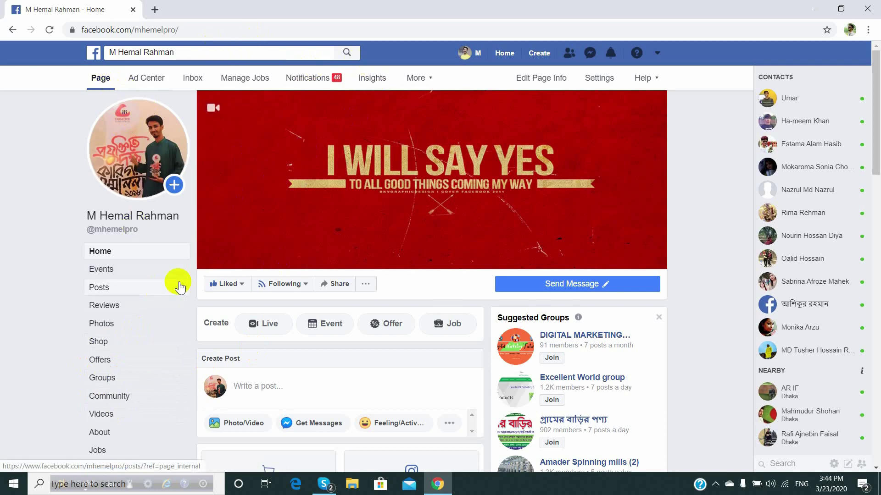
{"action": "left_click", "coordinate": [208, 56]}
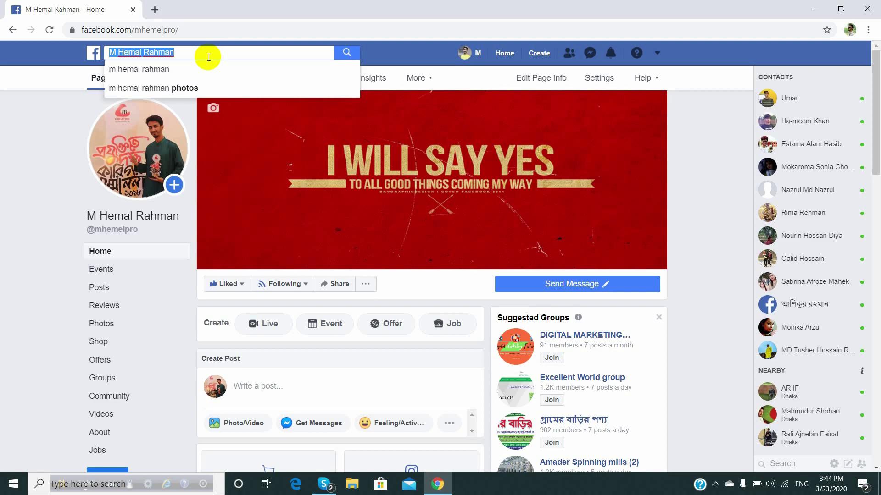
{"action": "type", "text": "yout"}
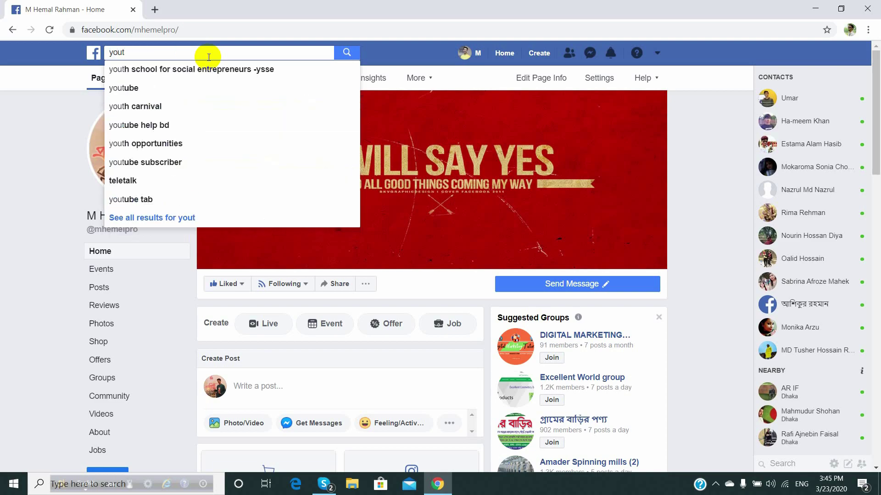
{"action": "type", "text": "ube "}
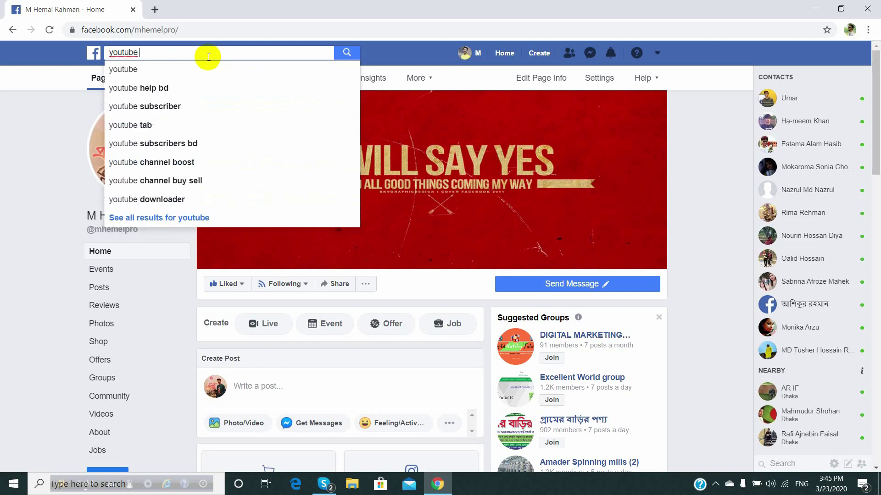
{"action": "type", "text": "tab"}
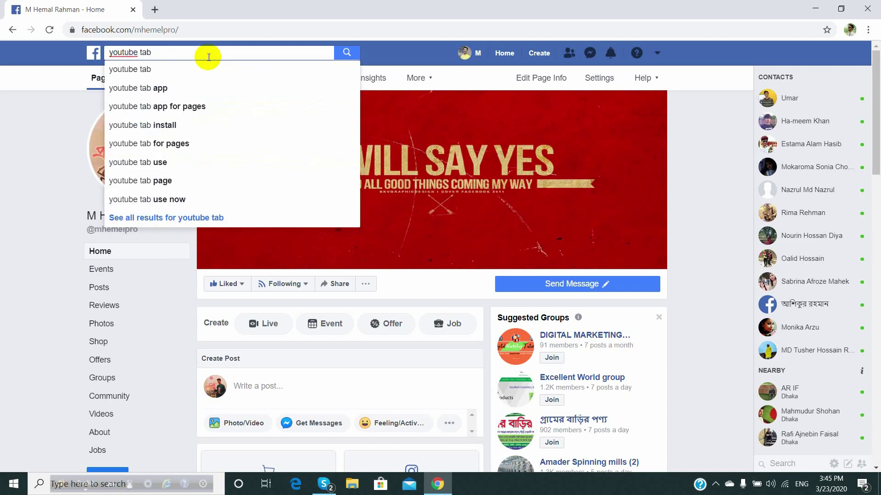
{"action": "left_click", "coordinate": [162, 88]}
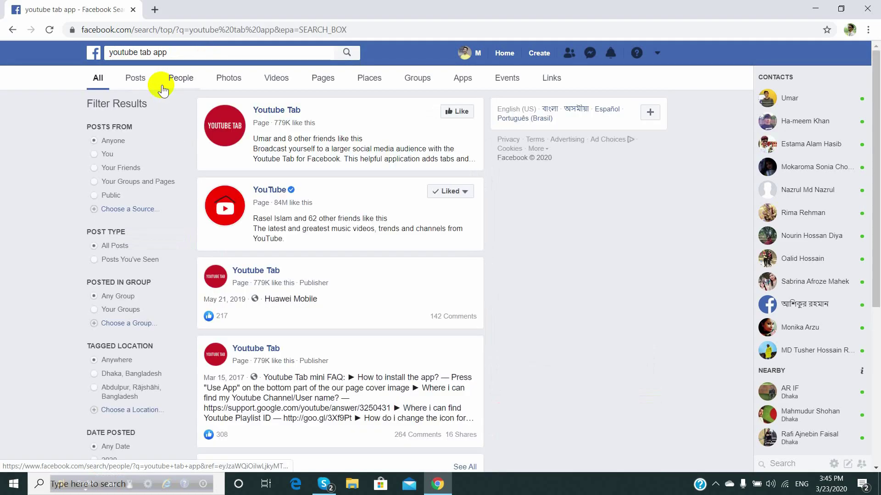
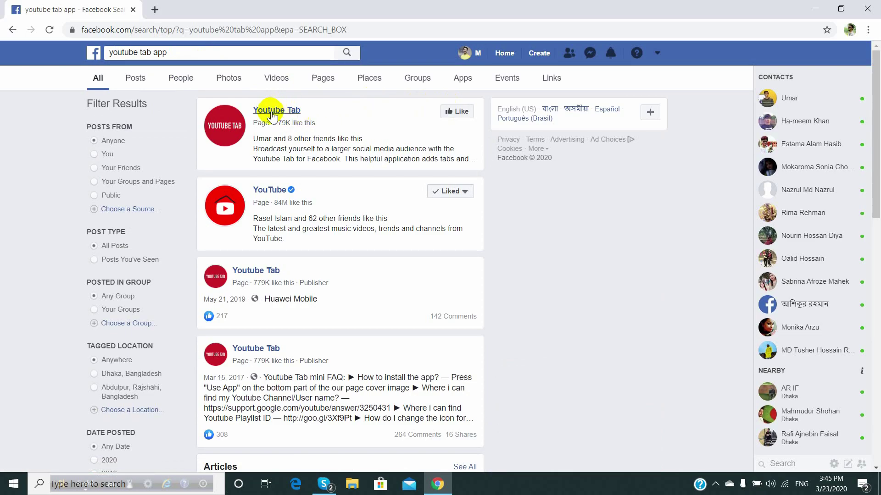
Open the Youtube Tab page from the search results and start using its app
{"action": "left_click", "coordinate": [270, 111]}
{"action": "left_click", "coordinate": [270, 112]}
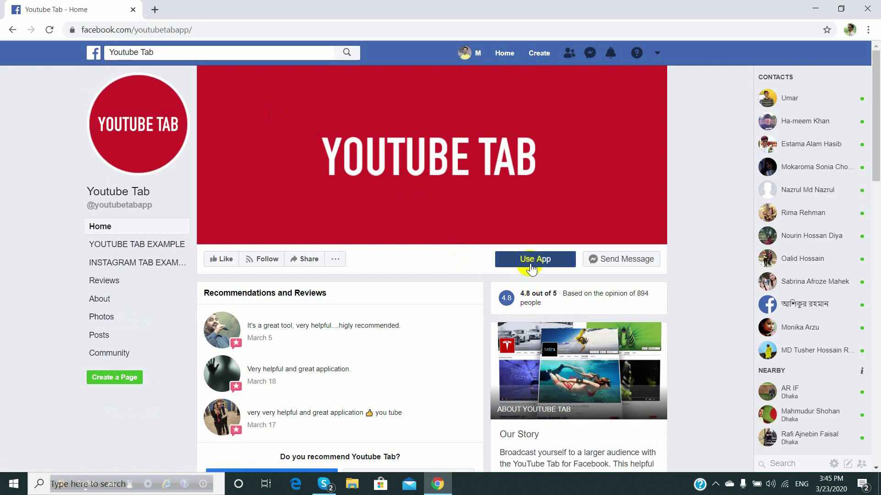
{"action": "left_click", "coordinate": [533, 265]}
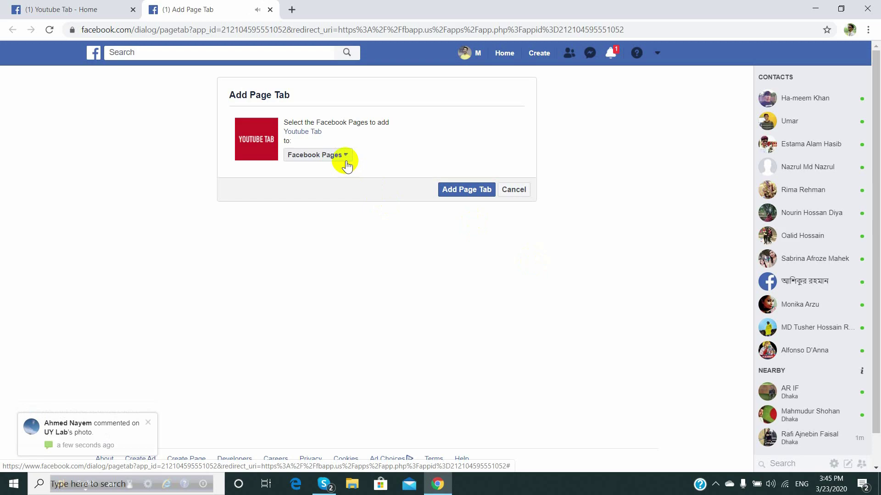
Select the account owner's self-named Facebook page as the target and add the Youtube Tab page tab to it
{"action": "left_click", "coordinate": [346, 161]}
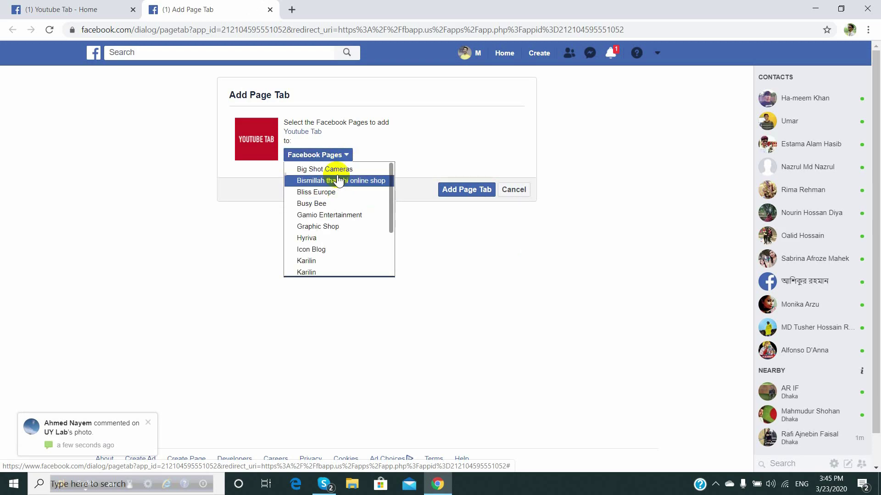
{"action": "scroll", "coordinate": [324, 236], "scroll_direction": "down", "scroll_amount": 2}
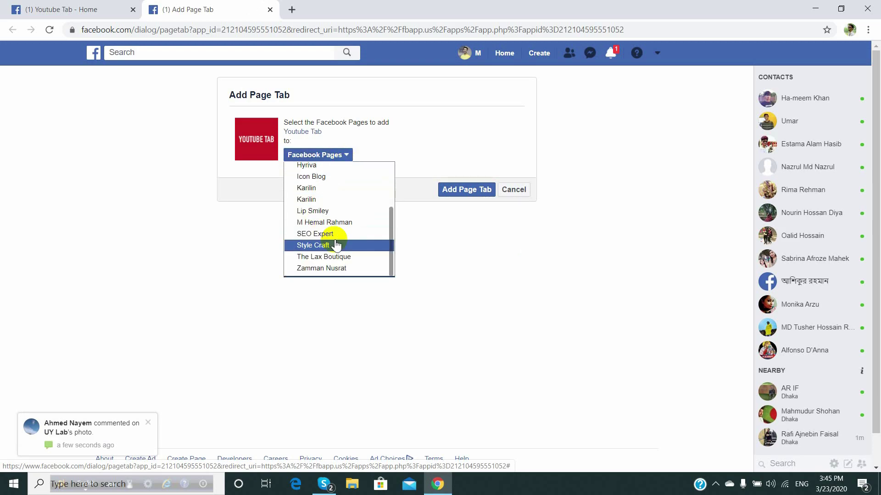
{"action": "left_click", "coordinate": [329, 225]}
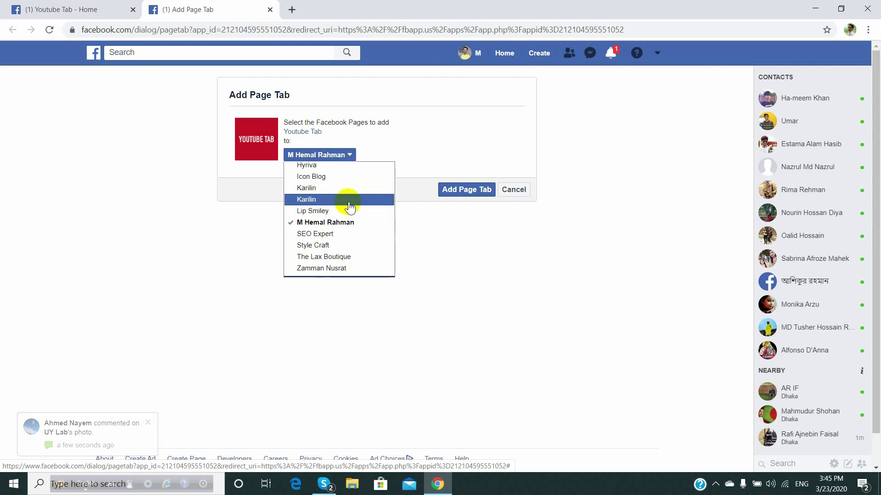
{"action": "left_click", "coordinate": [401, 160]}
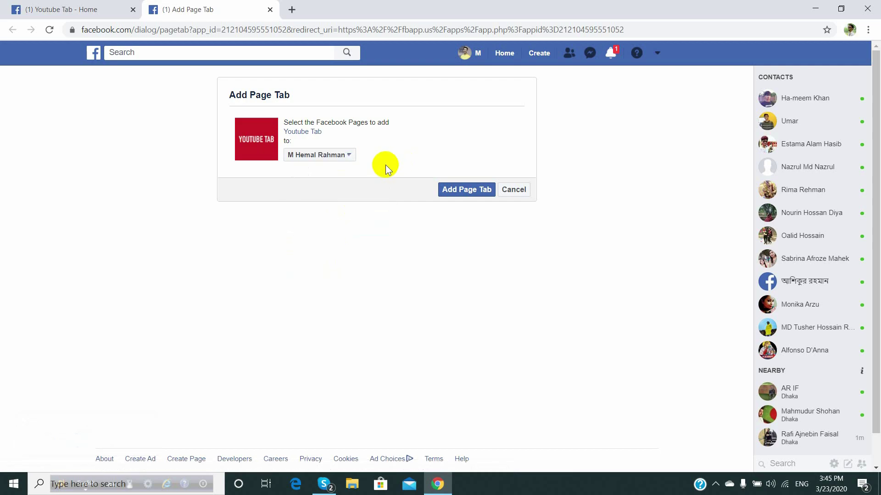
{"action": "left_click", "coordinate": [464, 189]}
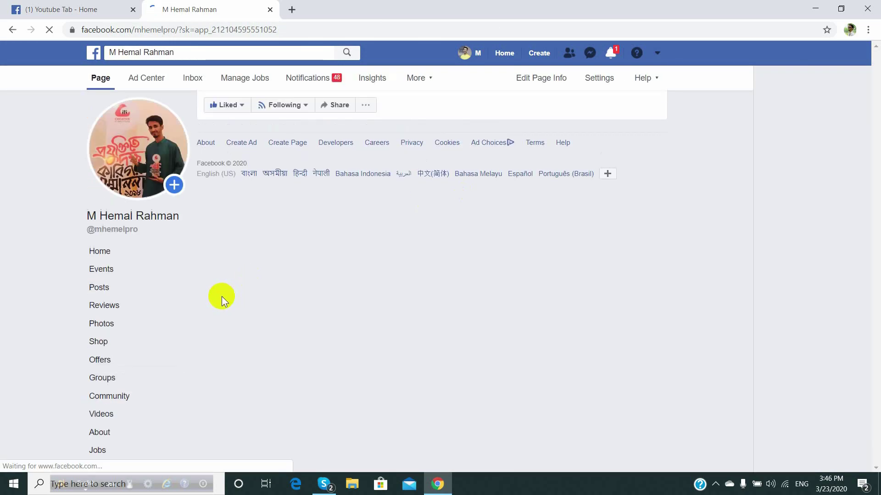
Open the Facebook page's new YouTube section and examine its application settings and default video gallery
{"action": "scroll", "coordinate": [150, 378], "scroll_direction": "down", "scroll_amount": 2}
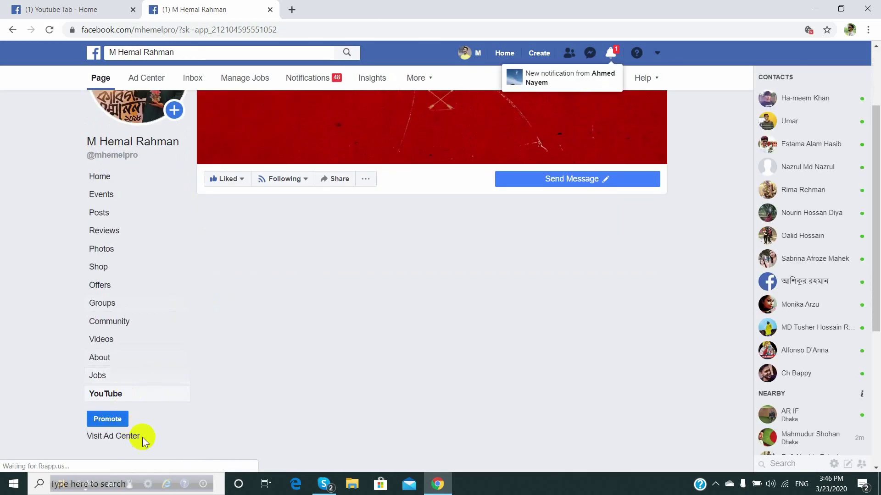
{"action": "left_click", "coordinate": [123, 396]}
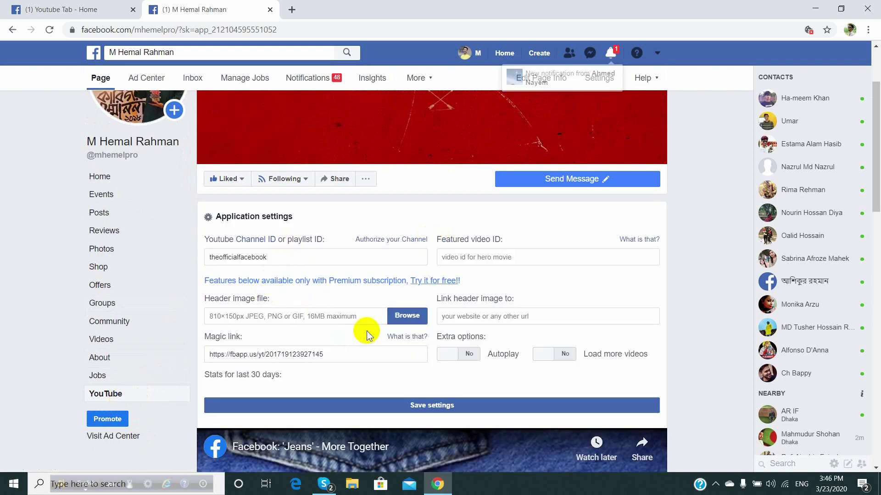
{"action": "scroll", "coordinate": [367, 331], "scroll_direction": "down", "scroll_amount": 3}
{"action": "scroll", "coordinate": [367, 331], "scroll_direction": "down", "scroll_amount": 15}
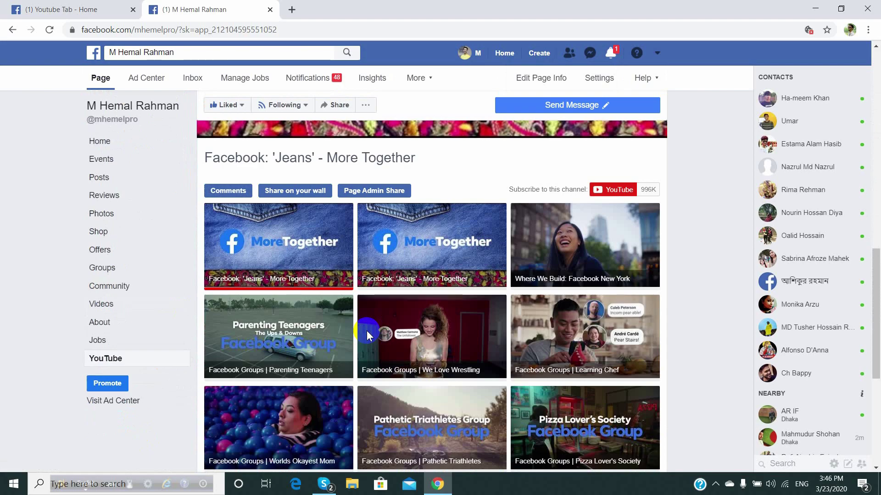
{"action": "scroll", "coordinate": [367, 331], "scroll_direction": "down", "scroll_amount": 1}
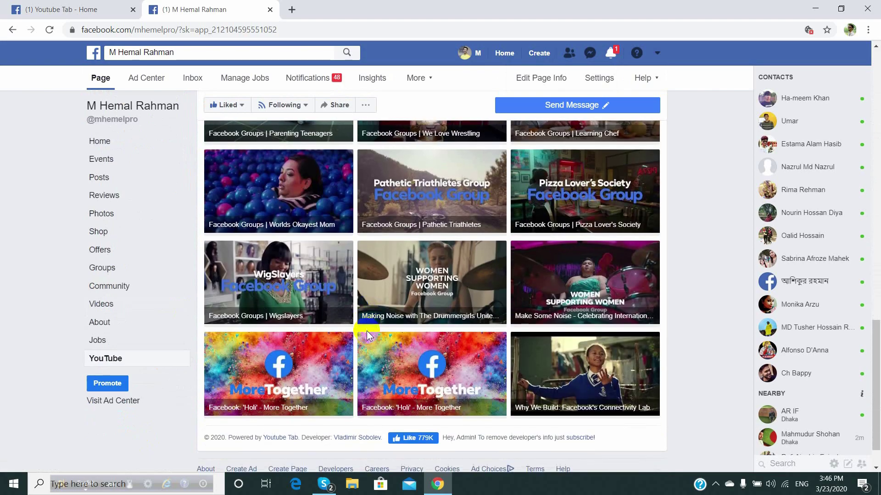
{"action": "scroll", "coordinate": [367, 331], "scroll_direction": "up", "scroll_amount": 4}
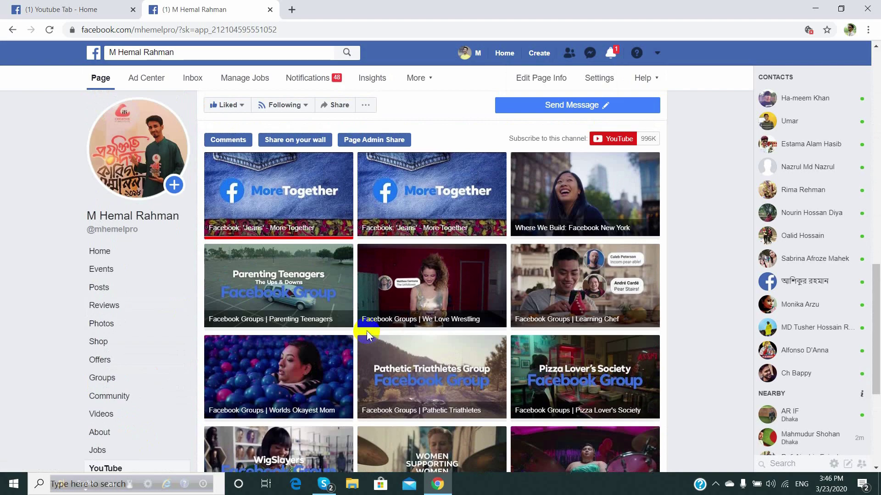
{"action": "scroll", "coordinate": [367, 331], "scroll_direction": "up", "scroll_amount": 4}
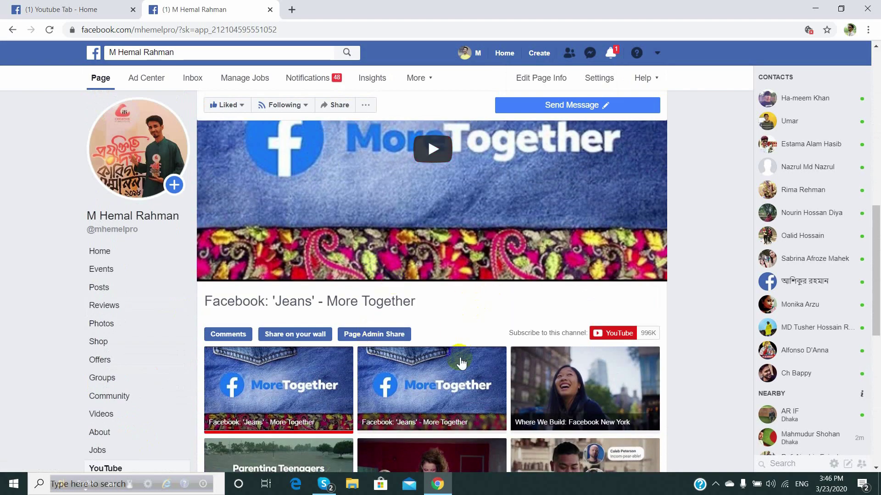
{"action": "scroll", "coordinate": [458, 361], "scroll_direction": "down", "scroll_amount": 2}
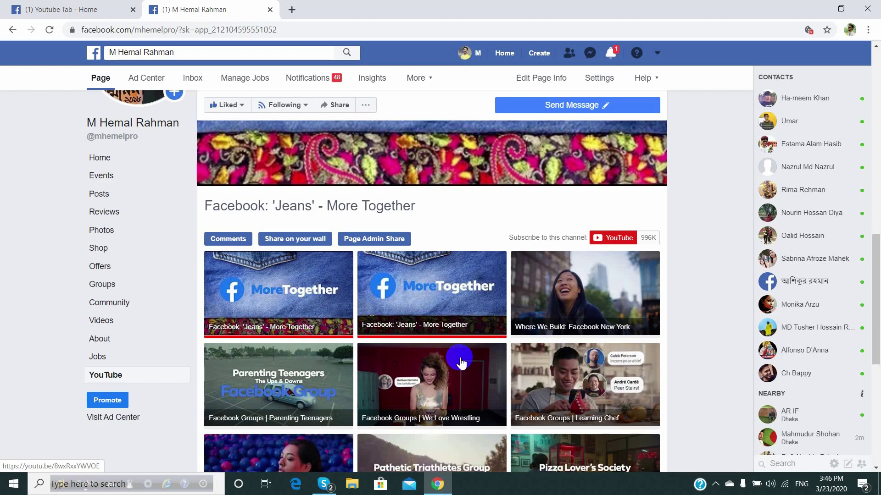
{"action": "scroll", "coordinate": [461, 363], "scroll_direction": "up", "scroll_amount": 4}
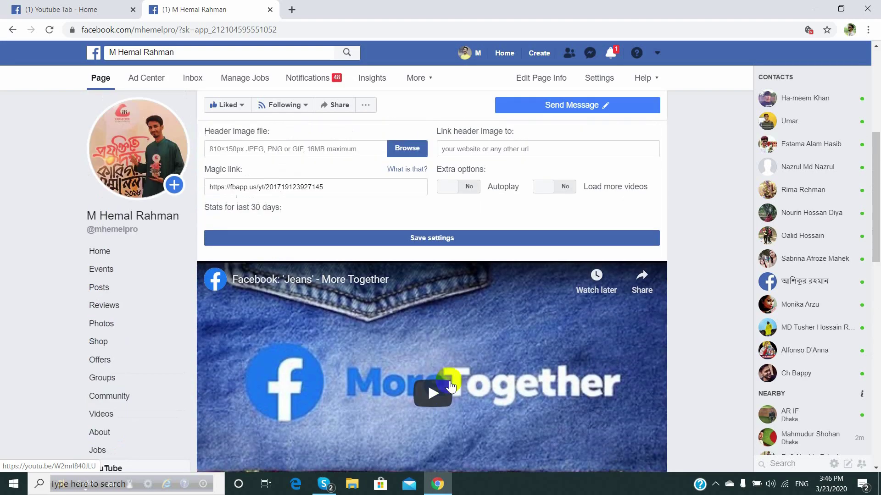
Clear the default entry from the Youtube Channel ID or playlist ID field in the application settings
{"action": "scroll", "coordinate": [450, 387], "scroll_direction": "up", "scroll_amount": 4}
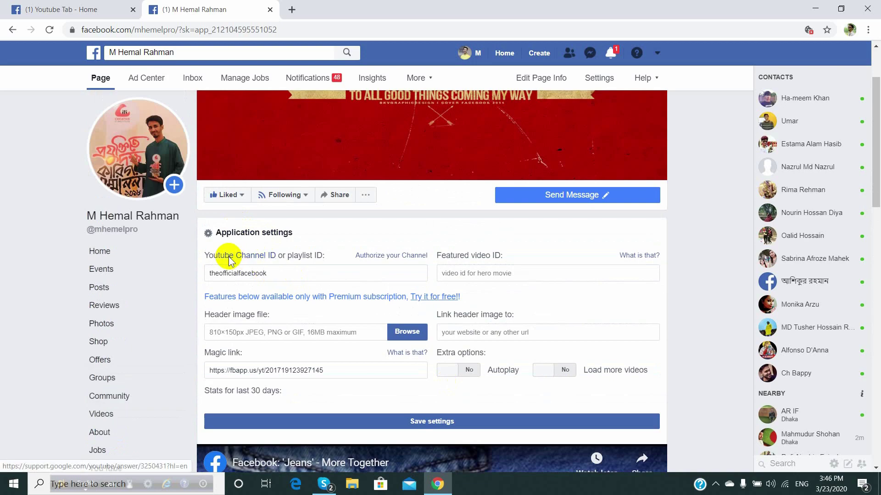
{"action": "double_click", "coordinate": [274, 271]}
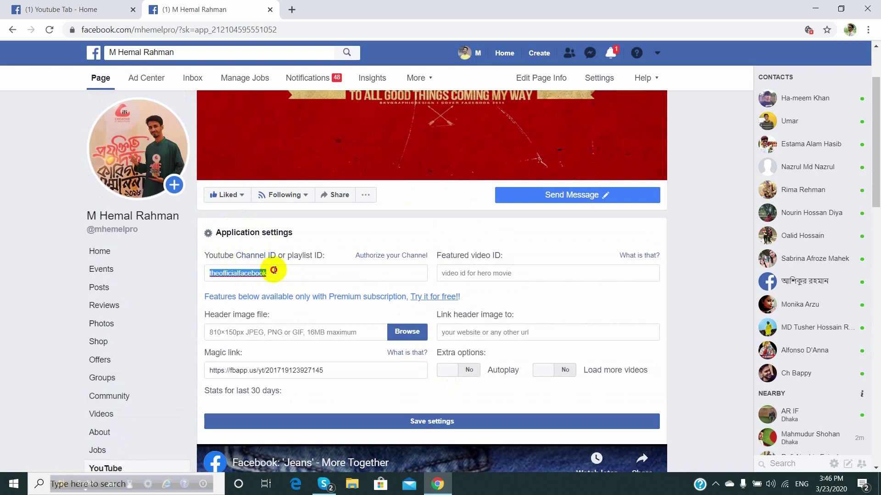
{"action": "key", "text": "BackSpace"}
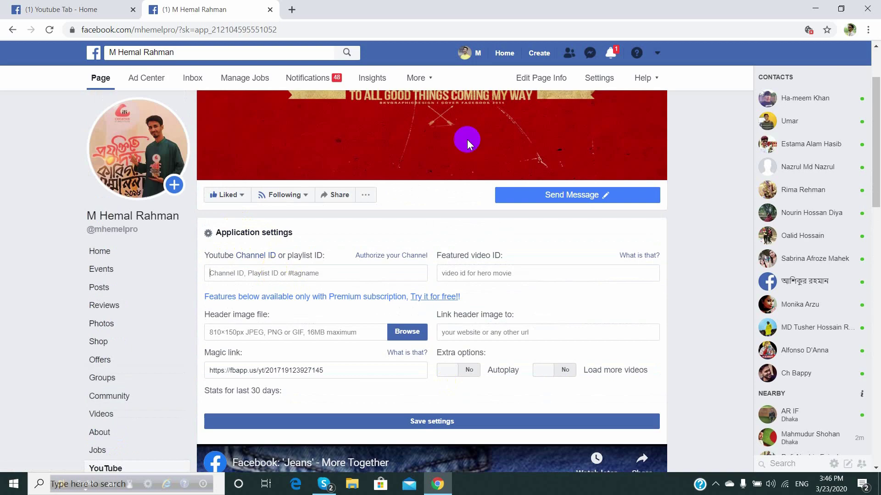
Open YouTube in a new browser tab and search for "rank news 24"
{"action": "left_click", "coordinate": [292, 10]}
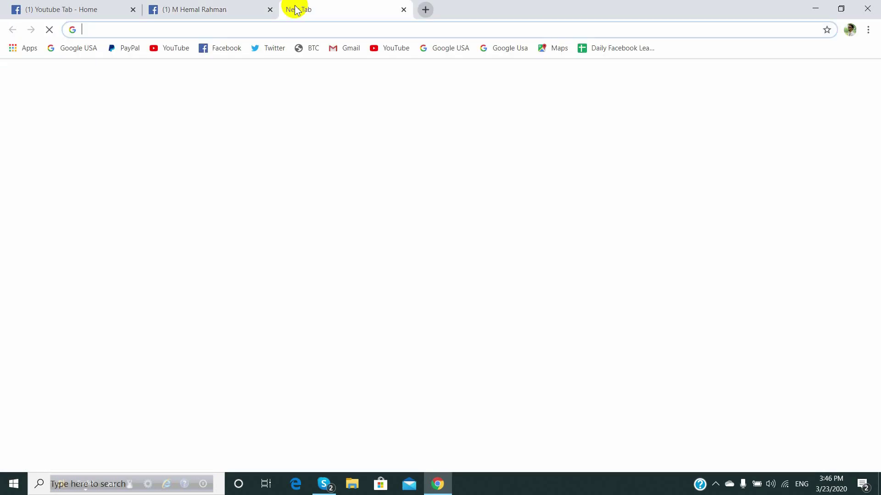
{"action": "left_click", "coordinate": [374, 51]}
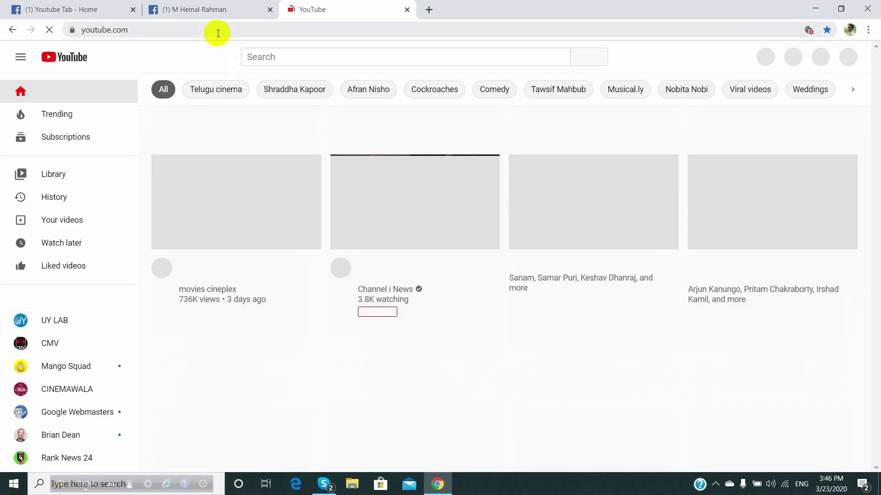
{"action": "left_click", "coordinate": [218, 33]}
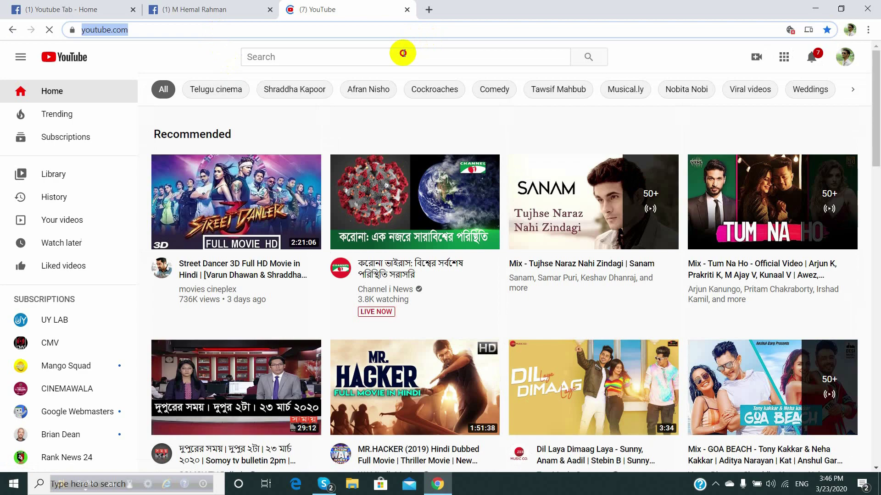
{"action": "left_click", "coordinate": [403, 53]}
{"action": "type", "text": "rank"}
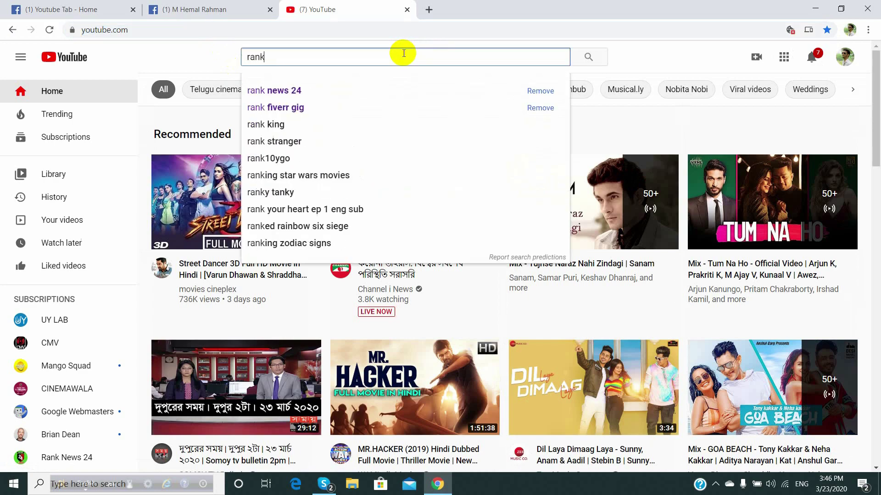
{"action": "left_click", "coordinate": [309, 88]}
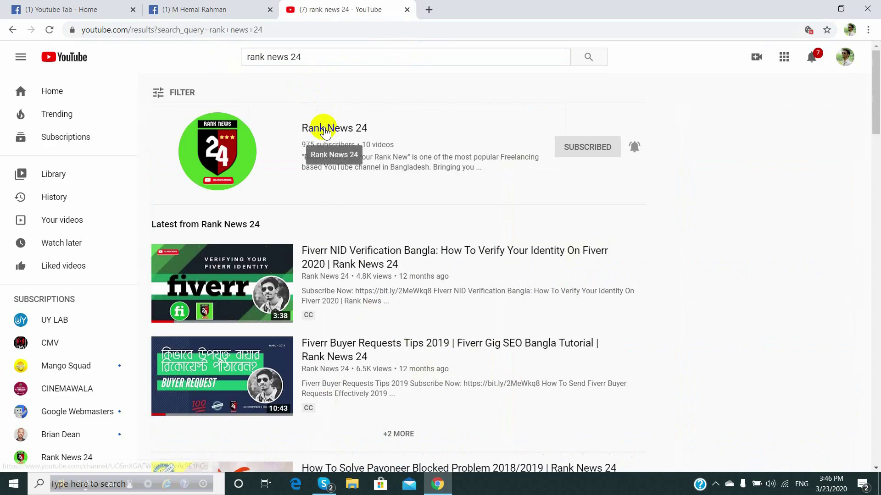
Open the Rank News 24 channel and copy the channel ID from its web address
{"action": "left_click", "coordinate": [325, 131]}
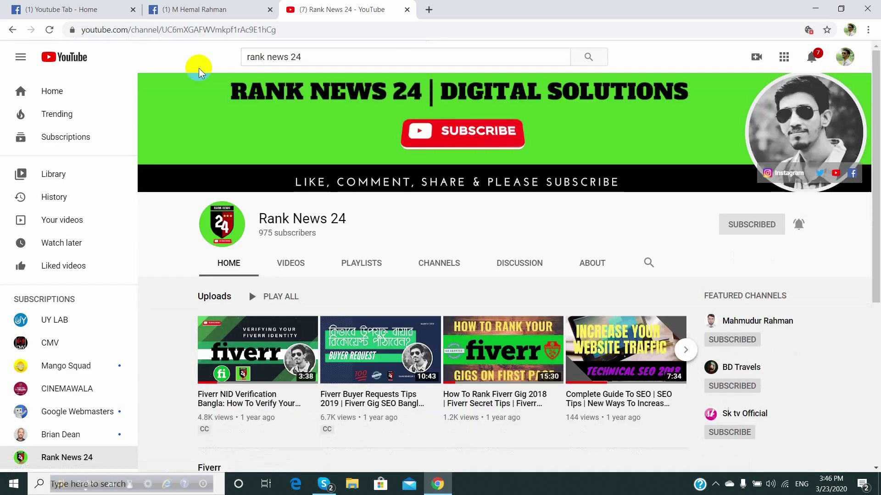
{"action": "left_click_drag", "start_coordinate": [162, 30], "coordinate": [284, 35]}
{"action": "key", "text": "ctrl+c"}
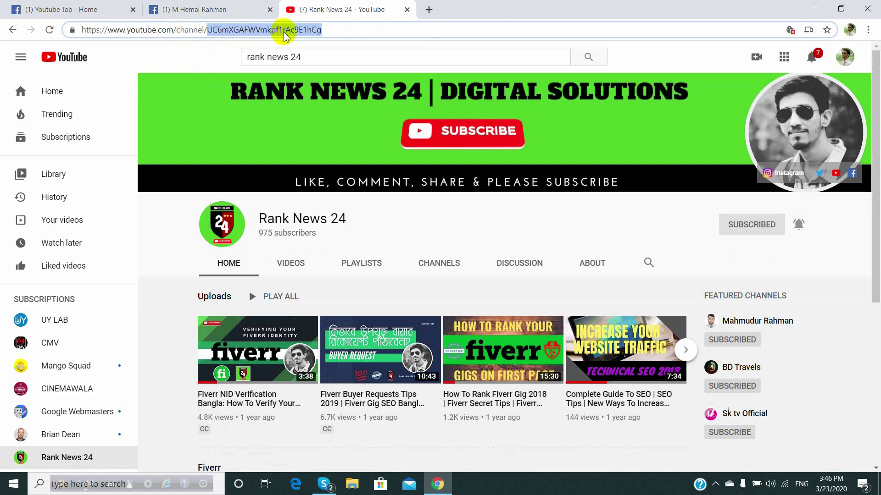
Return to the Facebook page's application settings and paste the Rank News 24 channel ID as the Youtube Channel ID or playlist ID
{"action": "left_click", "coordinate": [204, 8]}
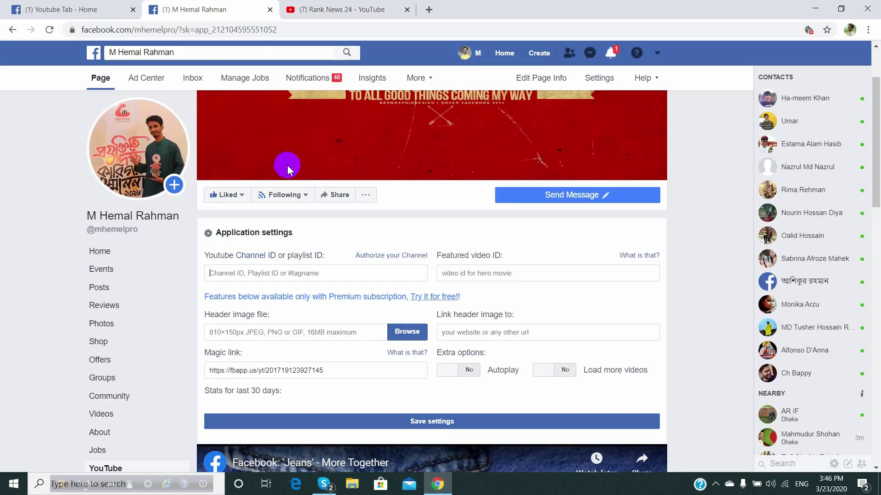
{"action": "mouse_move", "coordinate": [284, 194]}
{"action": "left_click", "coordinate": [356, 275]}
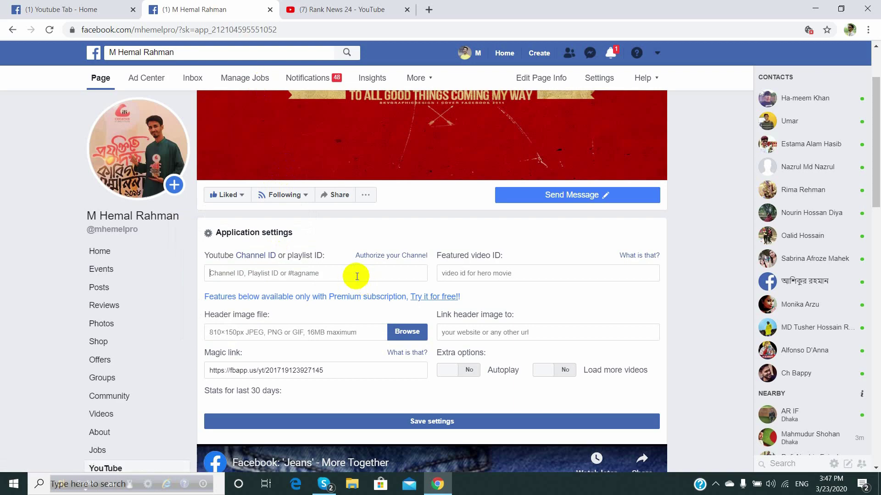
{"action": "key", "text": "ctrl+v"}
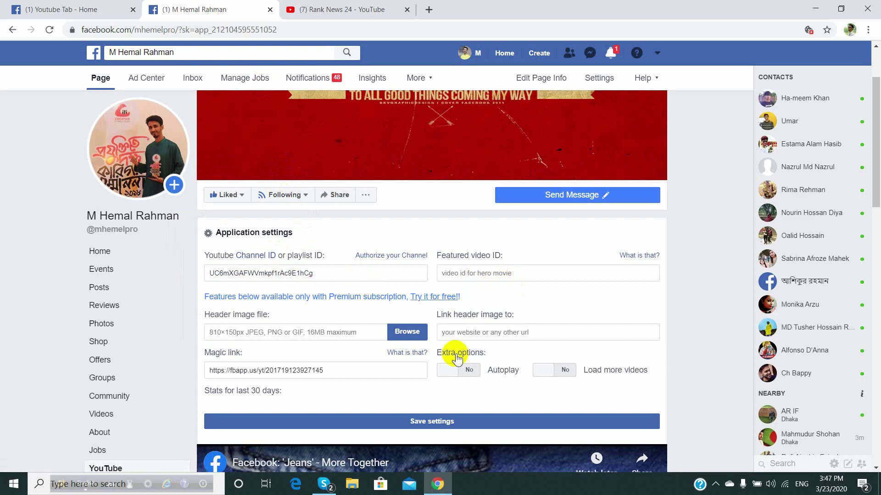
{"action": "scroll", "coordinate": [452, 358], "scroll_direction": "down", "scroll_amount": 4}
{"action": "scroll", "coordinate": [408, 335], "scroll_direction": "up", "scroll_amount": 6}
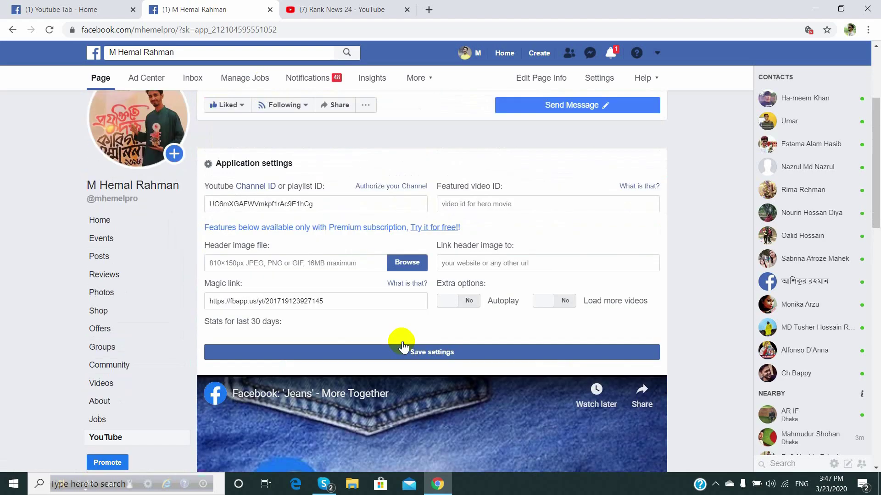
Open the video "How To Rank Fiverr Gig 2018 | Fiverr SEO | Rank News 24" from the channel's uploads and copy its video ID
{"action": "left_click", "coordinate": [348, 9]}
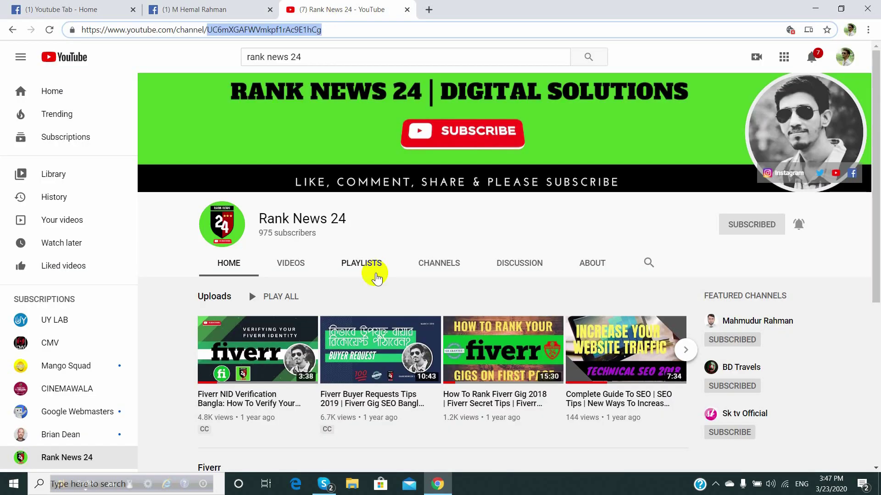
{"action": "scroll", "coordinate": [493, 342], "scroll_direction": "down", "scroll_amount": 4}
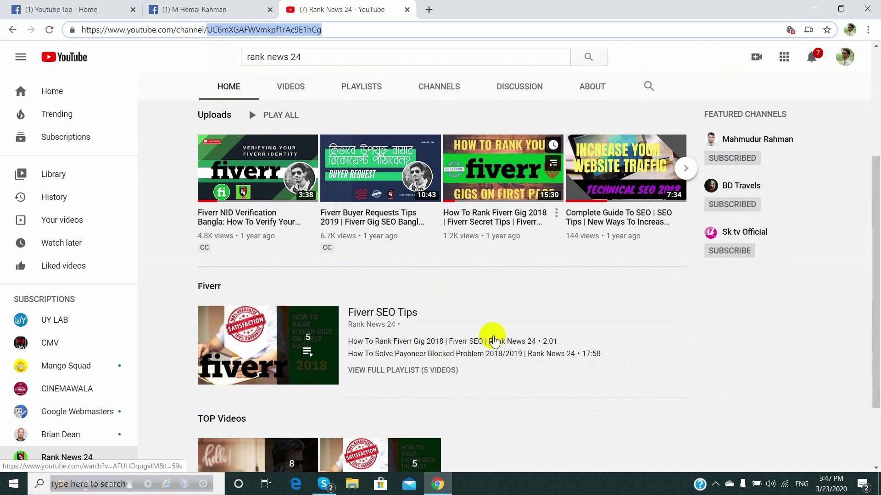
{"action": "scroll", "coordinate": [733, 168], "scroll_direction": "up", "scroll_amount": 1}
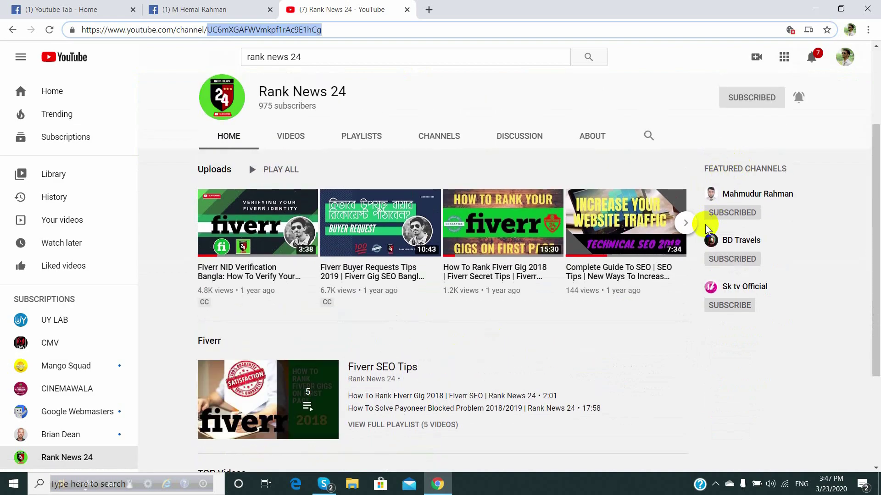
{"action": "left_click", "coordinate": [688, 223]}
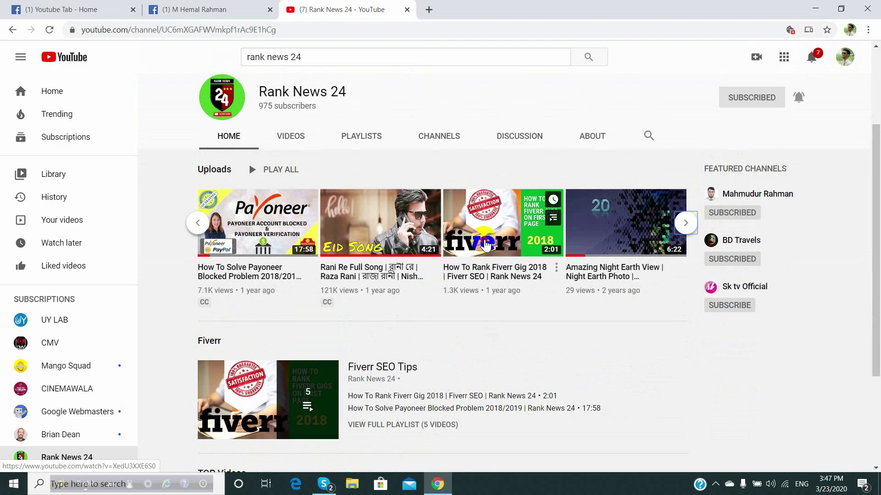
{"action": "left_click", "coordinate": [486, 245]}
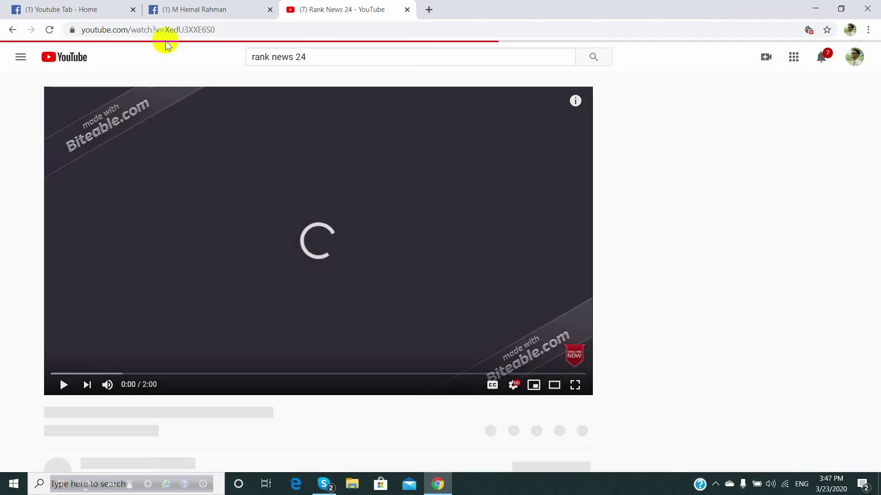
{"action": "left_click_drag", "start_coordinate": [166, 30], "coordinate": [223, 37]}
{"action": "key", "text": "ctrl+c"}
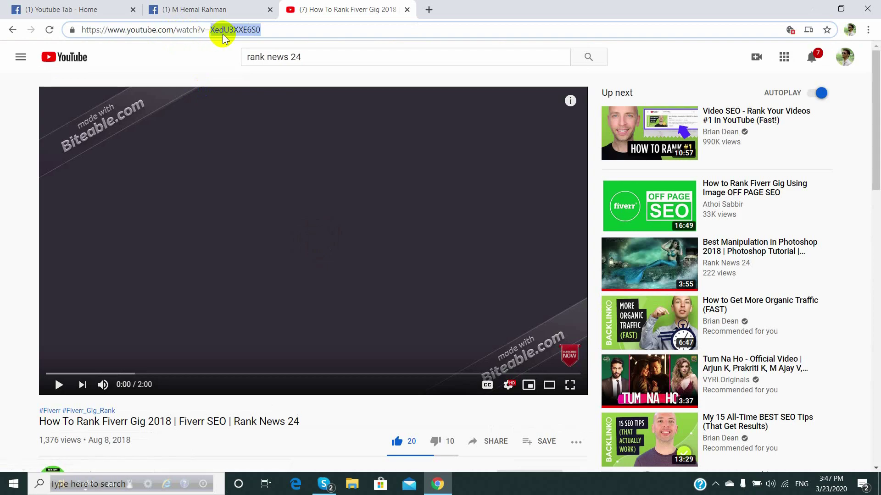
Set the Featured video ID to XedU3XXE6S0 in the Facebook page's application settings and save the settings
{"action": "left_click", "coordinate": [225, 8]}
{"action": "left_click", "coordinate": [518, 350]}
{"action": "key", "text": "ctrl+v"}
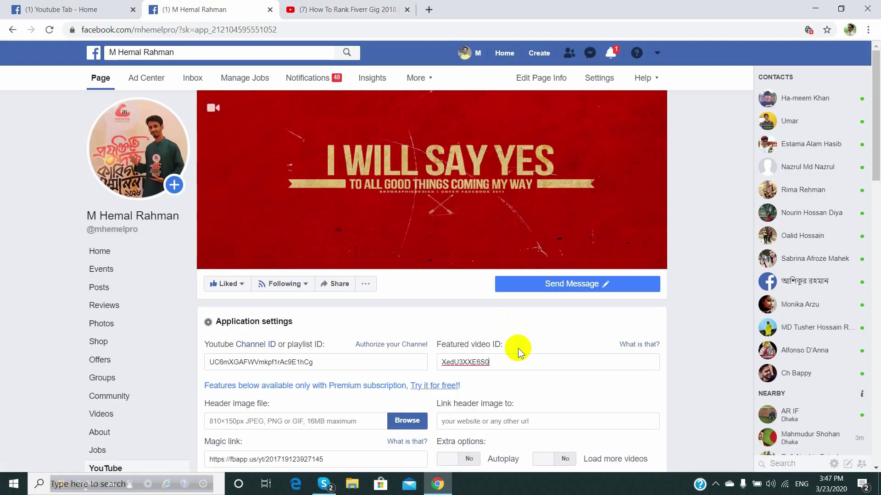
{"action": "scroll", "coordinate": [513, 388], "scroll_direction": "down", "scroll_amount": 2}
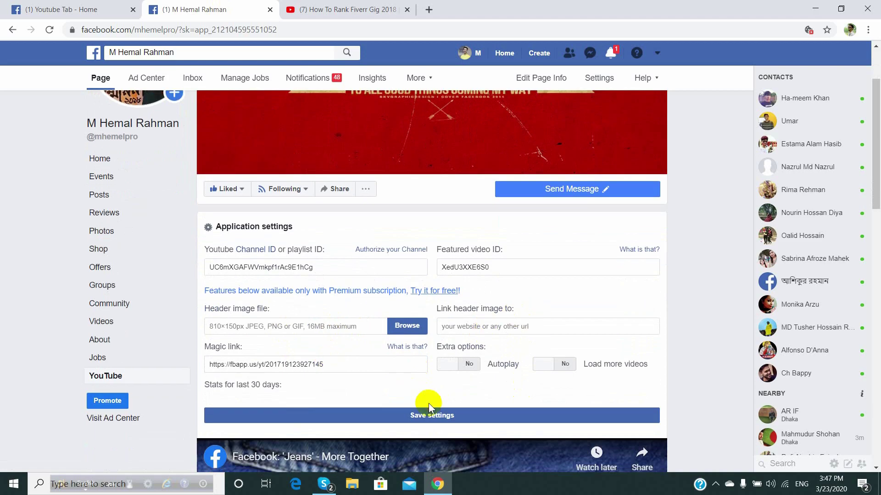
{"action": "scroll", "coordinate": [428, 403], "scroll_direction": "down", "scroll_amount": 2}
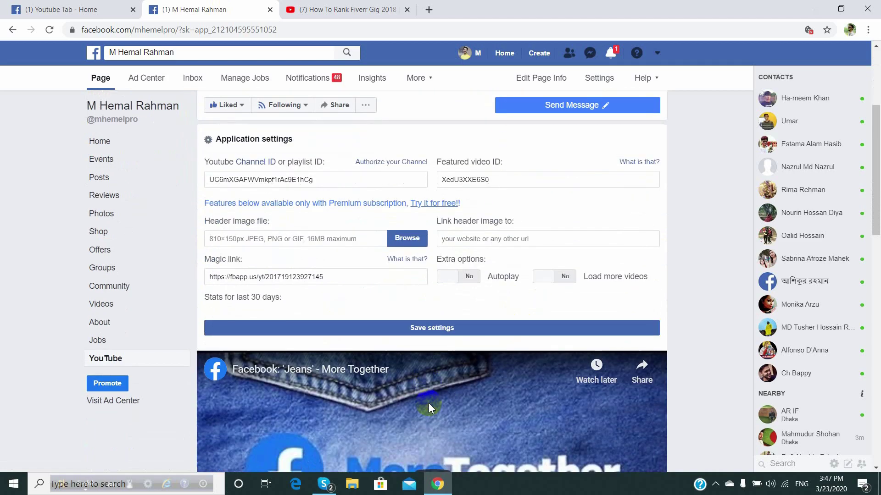
{"action": "left_click", "coordinate": [450, 328]}
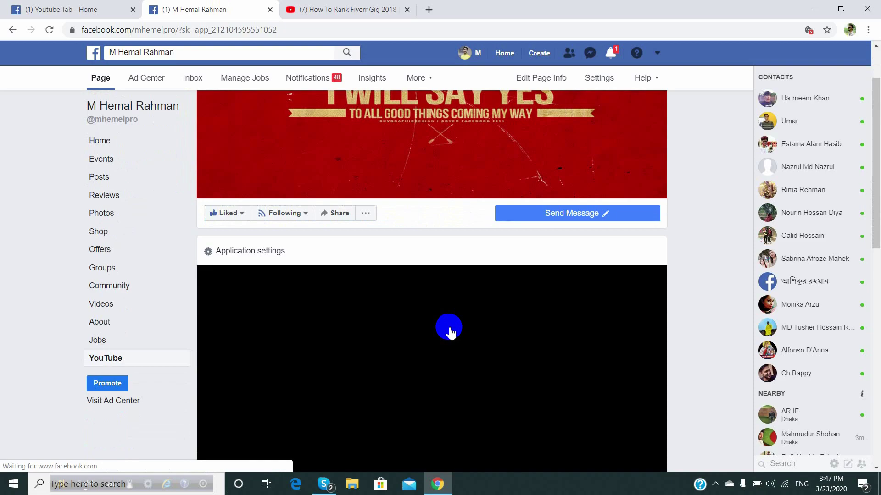
Examine the Facebook page's YouTube section, including its featured video and video gallery, and reload it from the page's section list
{"action": "scroll", "coordinate": [449, 331], "scroll_direction": "down", "scroll_amount": 3}
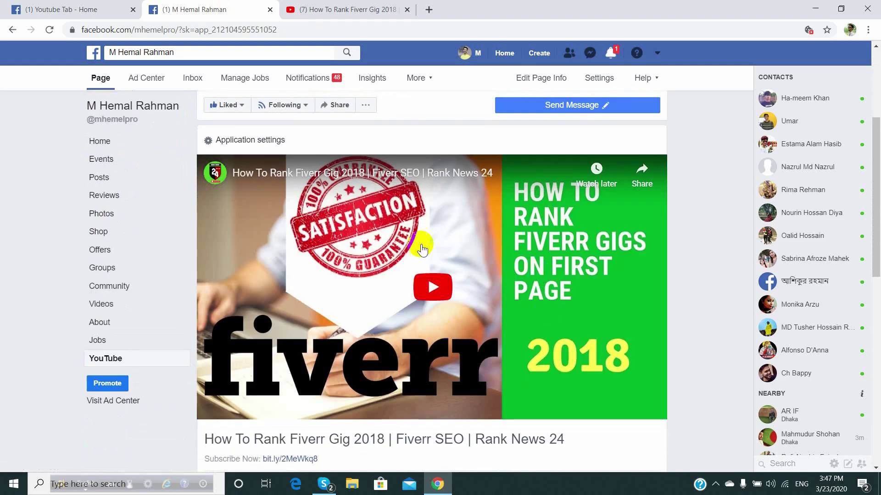
{"action": "scroll", "coordinate": [472, 291], "scroll_direction": "down", "scroll_amount": 5}
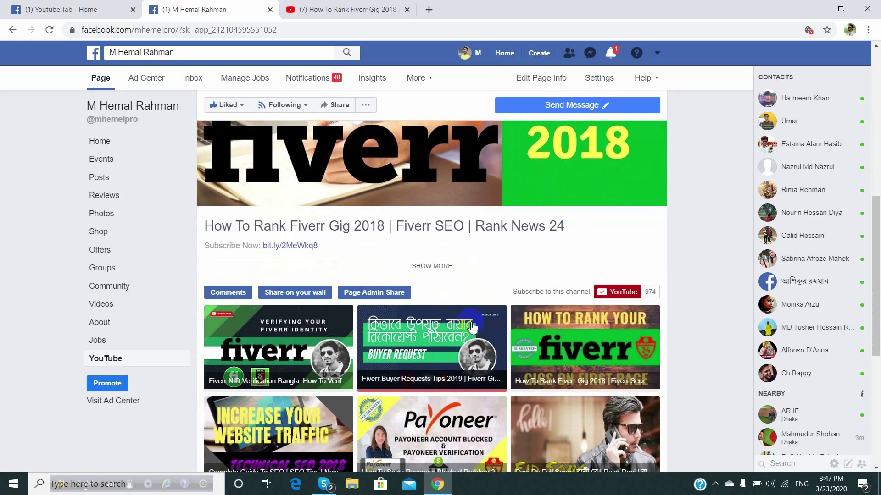
{"action": "scroll", "coordinate": [435, 365], "scroll_direction": "down", "scroll_amount": 6}
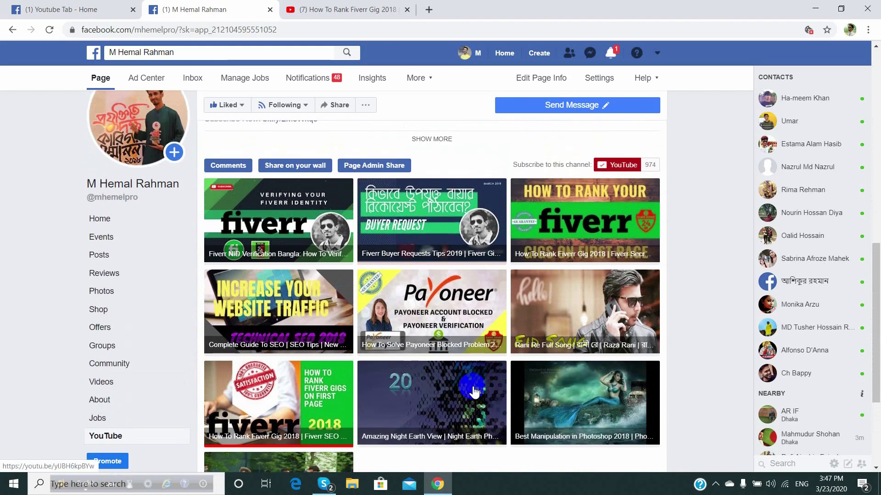
{"action": "scroll", "coordinate": [474, 392], "scroll_direction": "up", "scroll_amount": 5}
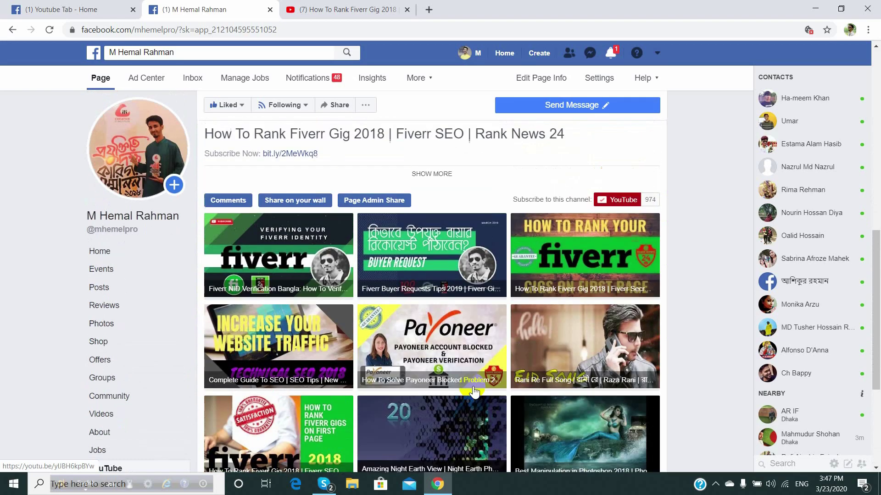
{"action": "scroll", "coordinate": [223, 380], "scroll_direction": "up", "scroll_amount": 9}
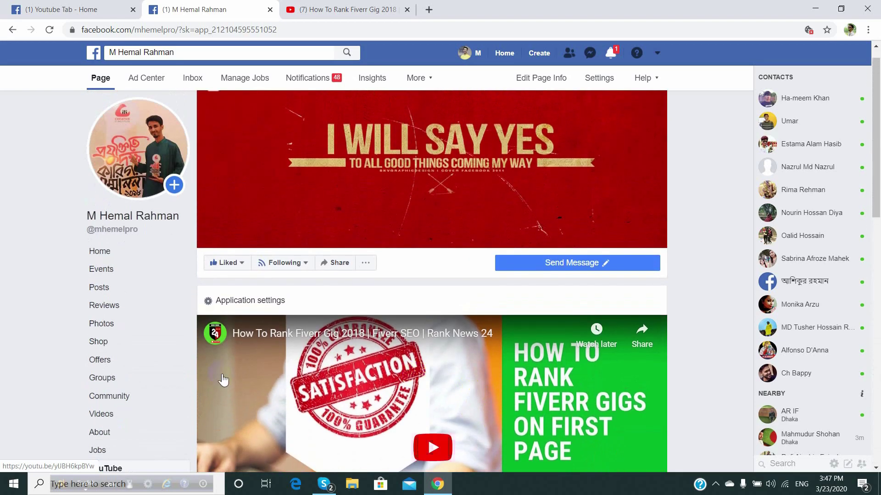
{"action": "scroll", "coordinate": [224, 380], "scroll_direction": "down", "scroll_amount": 2}
{"action": "left_click", "coordinate": [126, 366]}
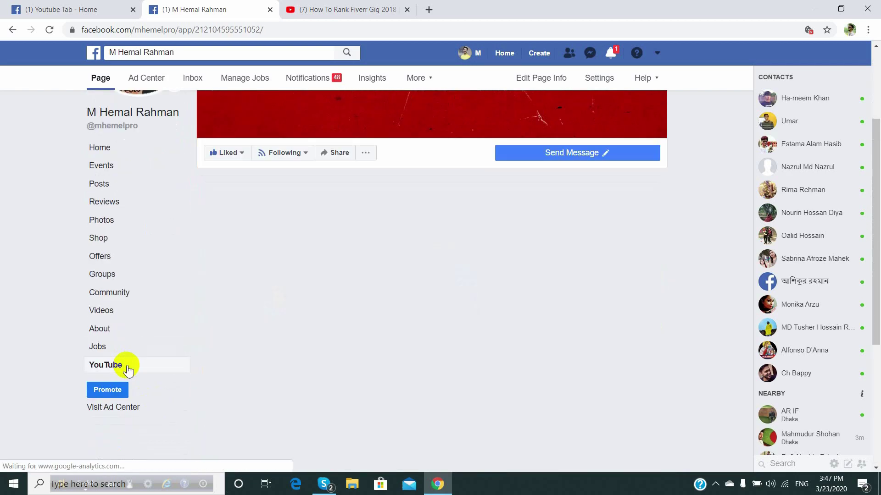
{"action": "scroll", "coordinate": [513, 134], "scroll_direction": "up", "scroll_amount": 2}
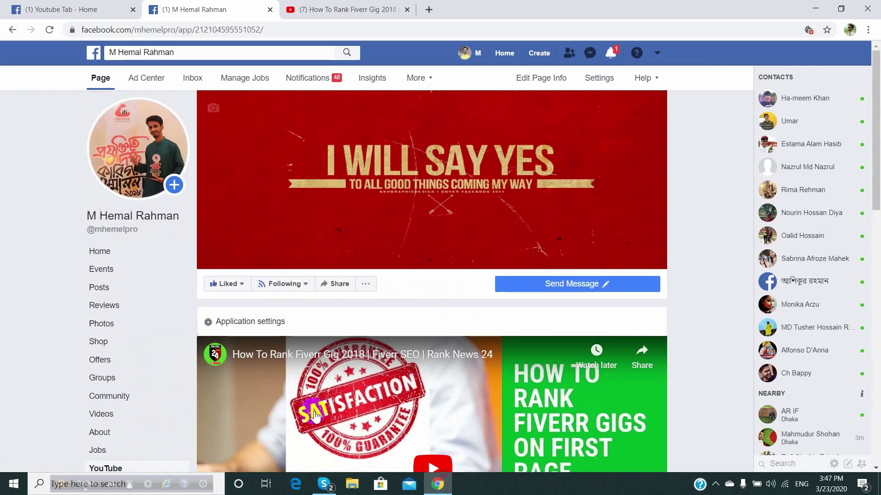
Move the YouTube tab directly below Photos in the page's Templates and Tabs settings
{"action": "left_click", "coordinate": [550, 81]}
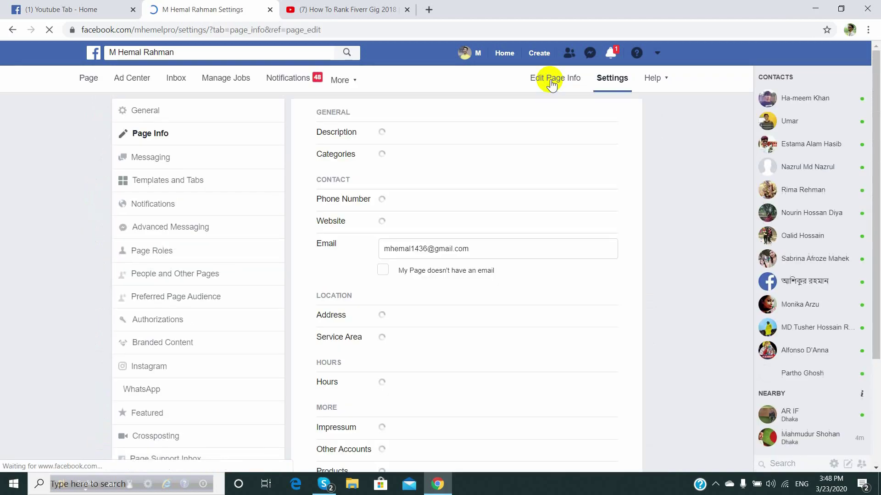
{"action": "left_click", "coordinate": [156, 183]}
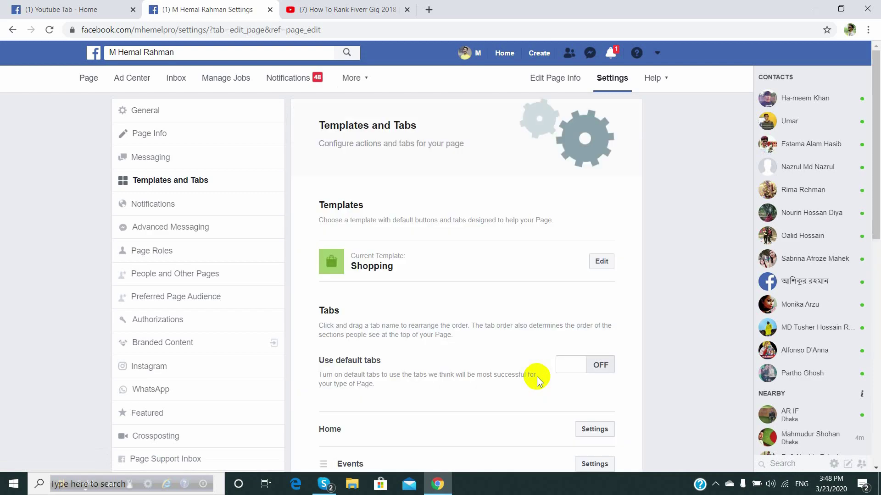
{"action": "scroll", "coordinate": [501, 381], "scroll_direction": "down", "scroll_amount": 2}
{"action": "scroll", "coordinate": [502, 382], "scroll_direction": "down", "scroll_amount": 10}
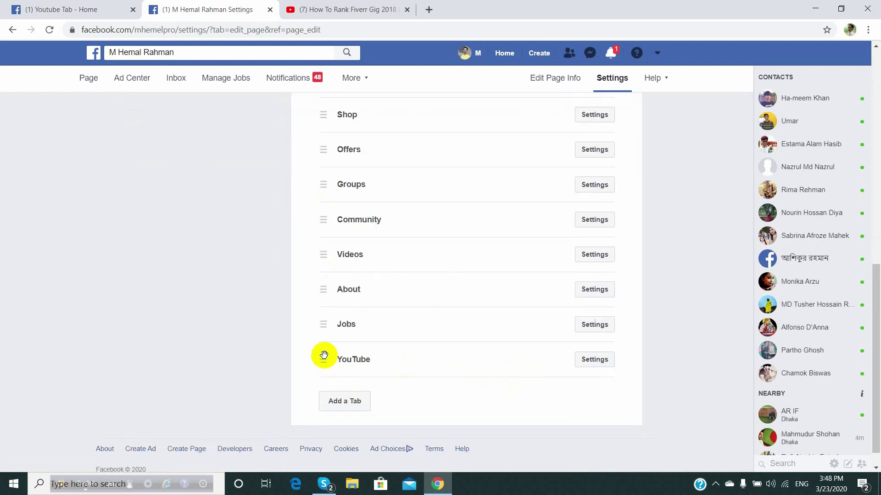
{"action": "left_click_drag", "start_coordinate": [324, 360], "coordinate": [320, 189]}
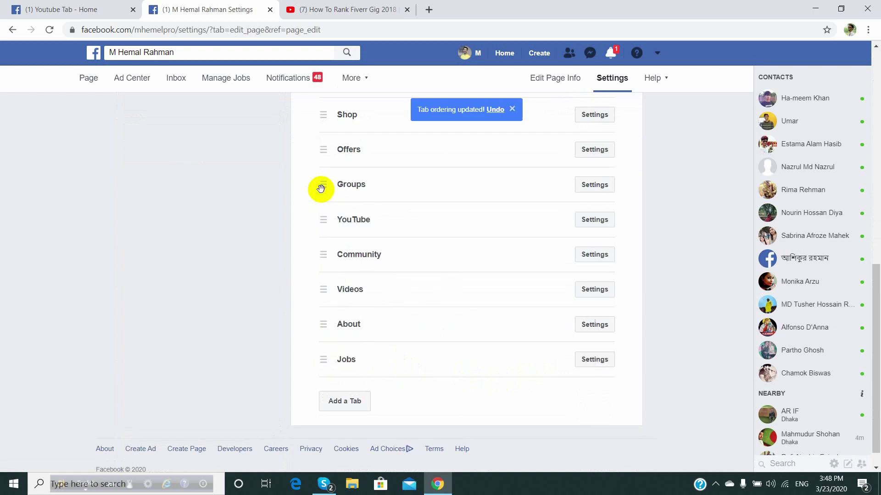
{"action": "scroll", "coordinate": [321, 189], "scroll_direction": "up", "scroll_amount": 3}
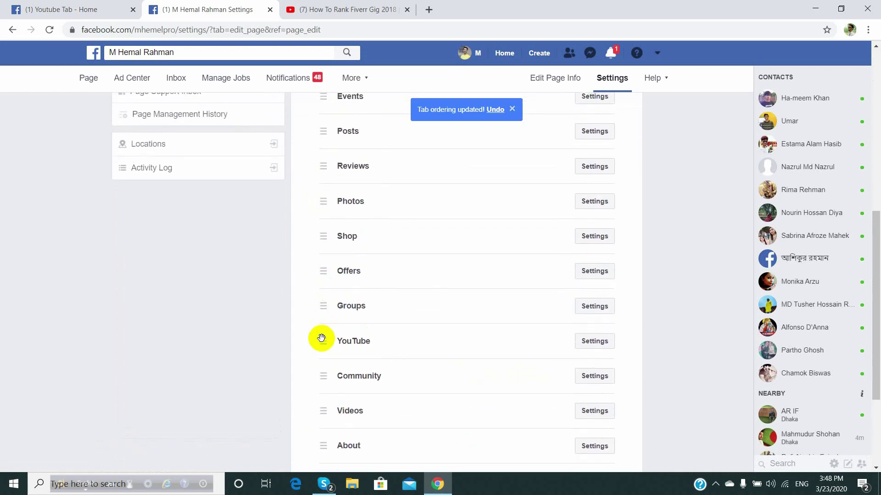
{"action": "left_click_drag", "start_coordinate": [321, 339], "coordinate": [316, 224]}
{"action": "scroll", "coordinate": [456, 237], "scroll_direction": "up", "scroll_amount": 3}
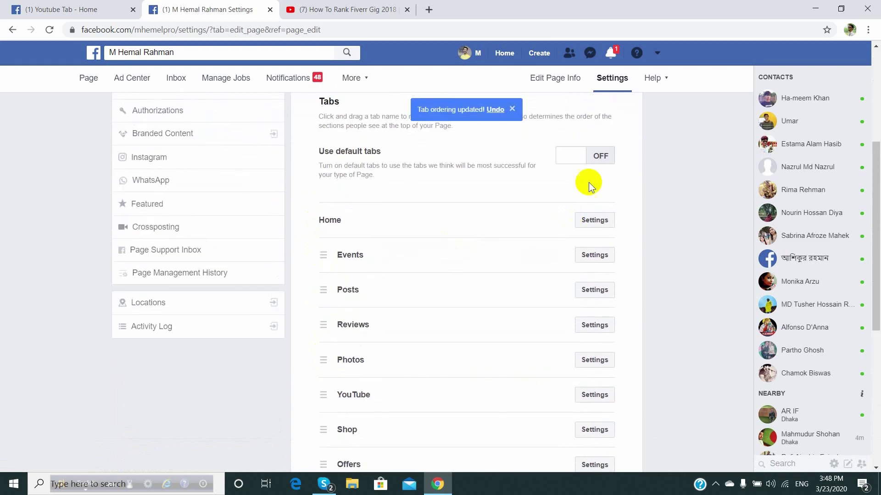
{"action": "scroll", "coordinate": [399, 393], "scroll_direction": "down", "scroll_amount": 6}
{"action": "scroll", "coordinate": [554, 295], "scroll_direction": "up", "scroll_amount": 10}
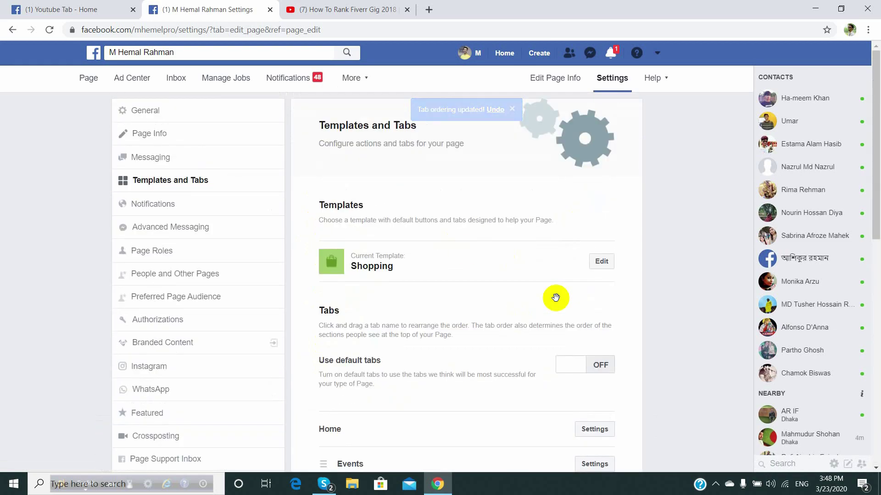
Open the YouTube section from the Facebook page and briefly play the featured video, then pause it
{"action": "left_click", "coordinate": [93, 85]}
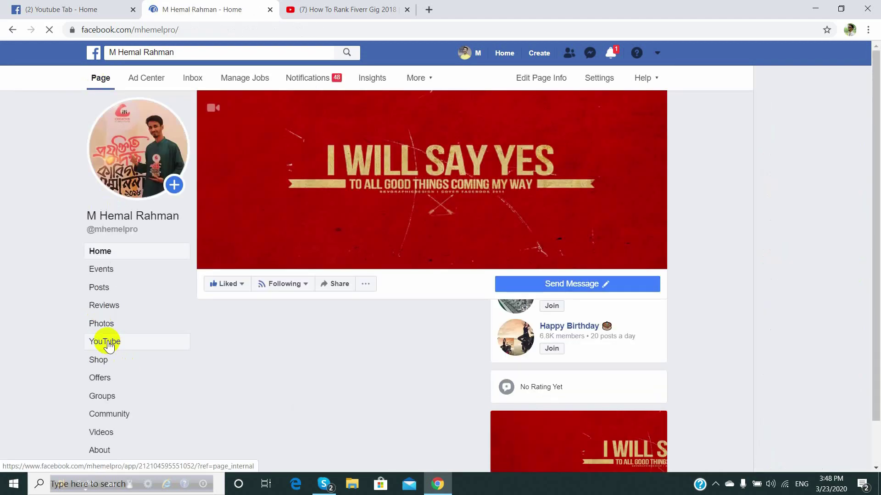
{"action": "left_click", "coordinate": [108, 343]}
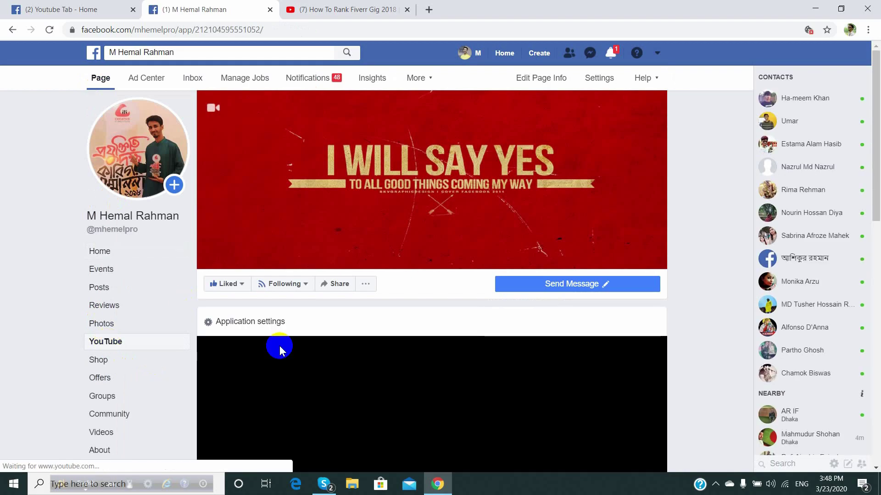
{"action": "scroll", "coordinate": [280, 346], "scroll_direction": "down", "scroll_amount": 5}
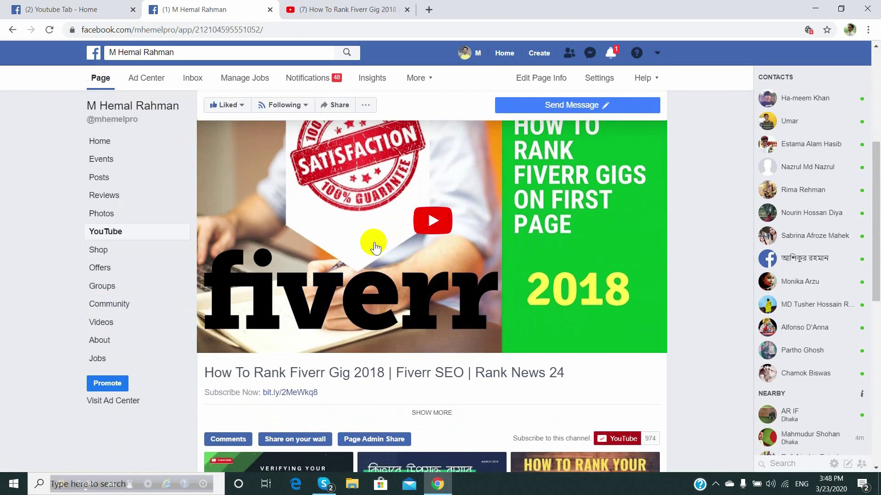
{"action": "left_click", "coordinate": [432, 238]}
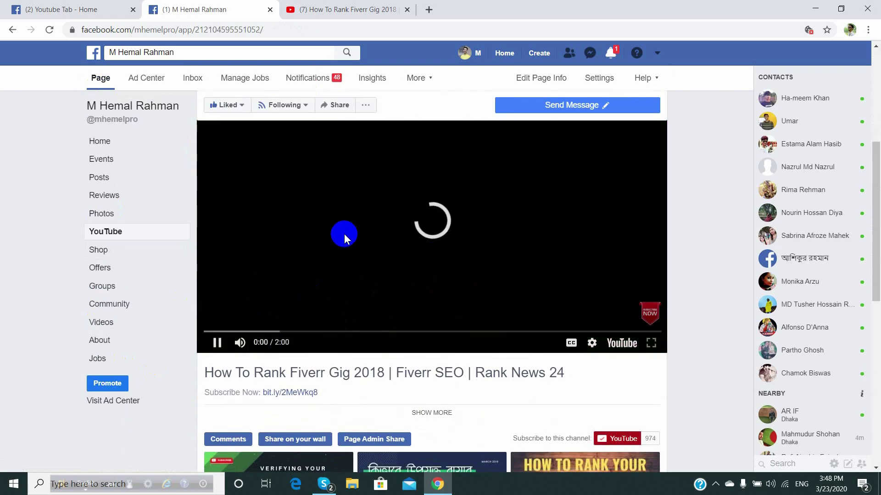
{"action": "left_click", "coordinate": [344, 233]}
{"action": "left_click", "coordinate": [217, 339]}
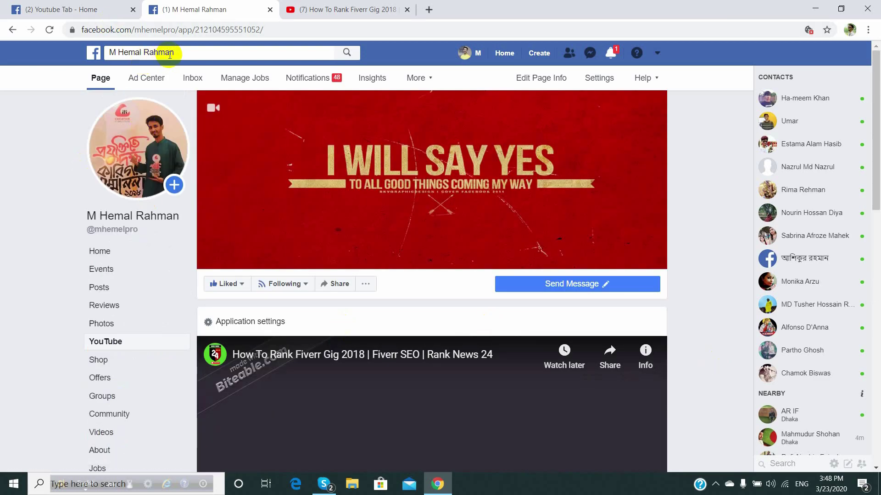
Search Facebook for instatab from the Youtube Tab page and open the InstaTab app page
{"action": "left_click", "coordinate": [71, 5]}
{"action": "left_click", "coordinate": [189, 54]}
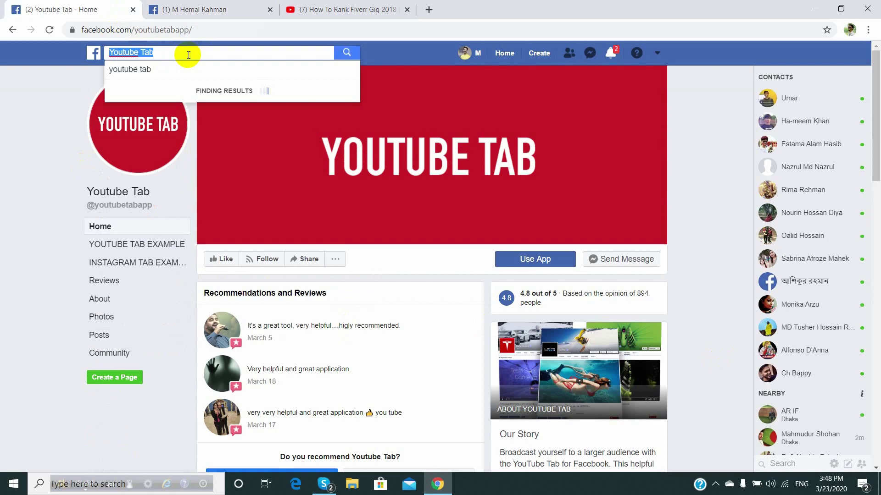
{"action": "type", "text": "insta"}
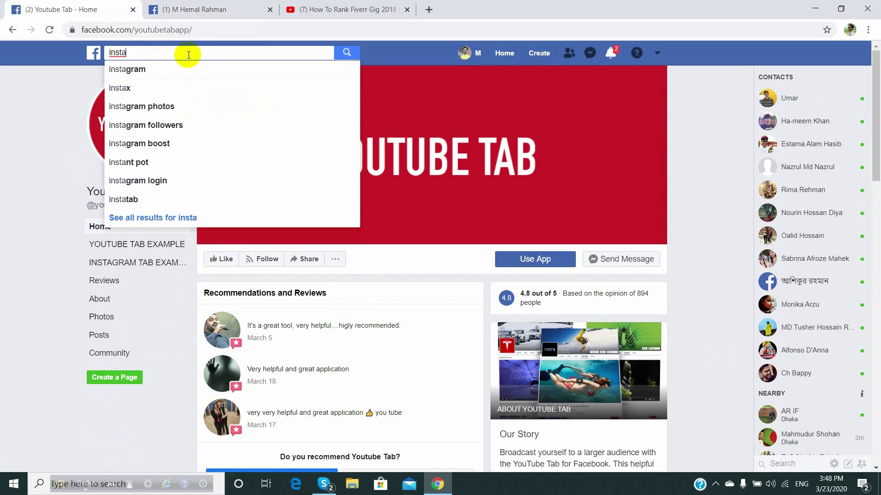
{"action": "left_click", "coordinate": [120, 199]}
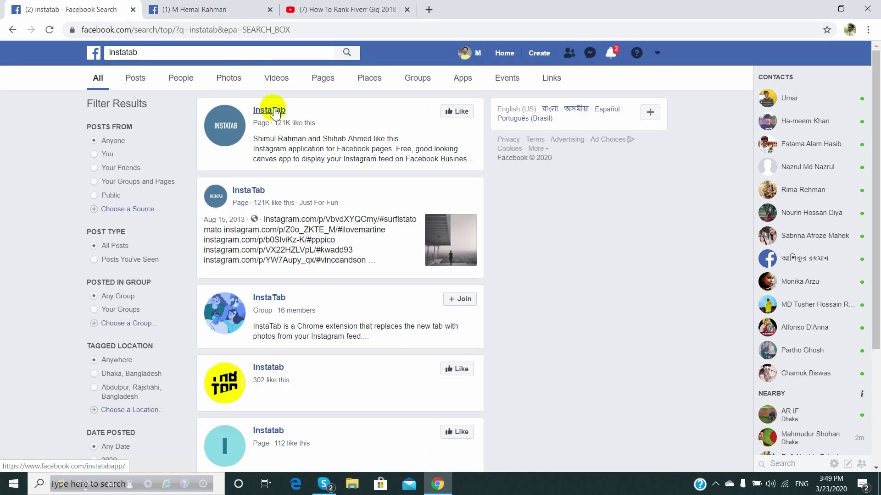
{"action": "left_click", "coordinate": [273, 110]}
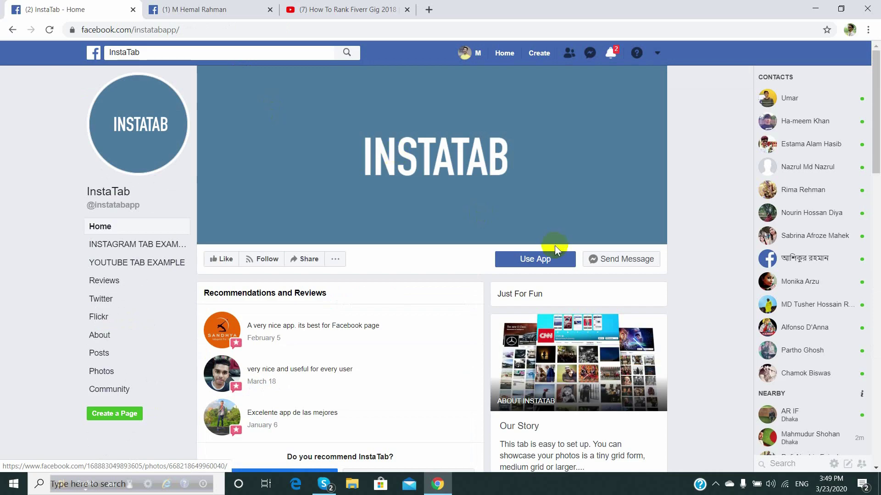
Add the InstaTab app as a page tab to the Facebook page that already has the YouTube tab
{"action": "left_click", "coordinate": [543, 261]}
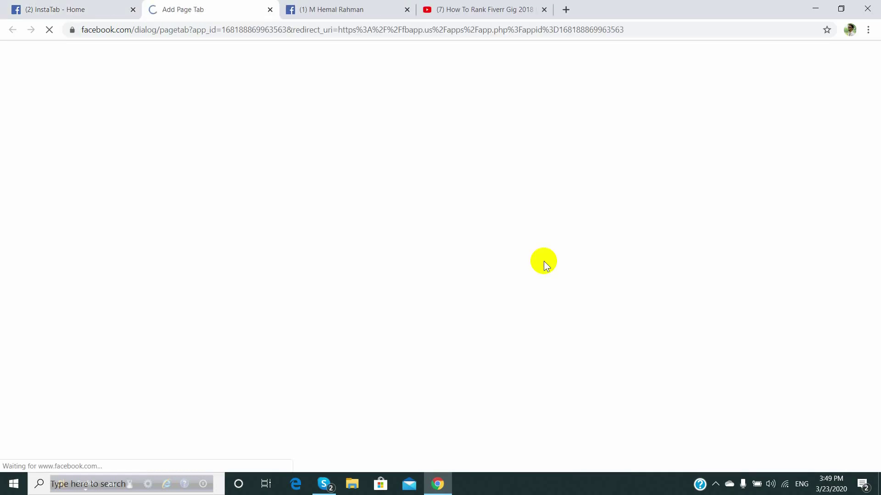
{"action": "left_click", "coordinate": [350, 156]}
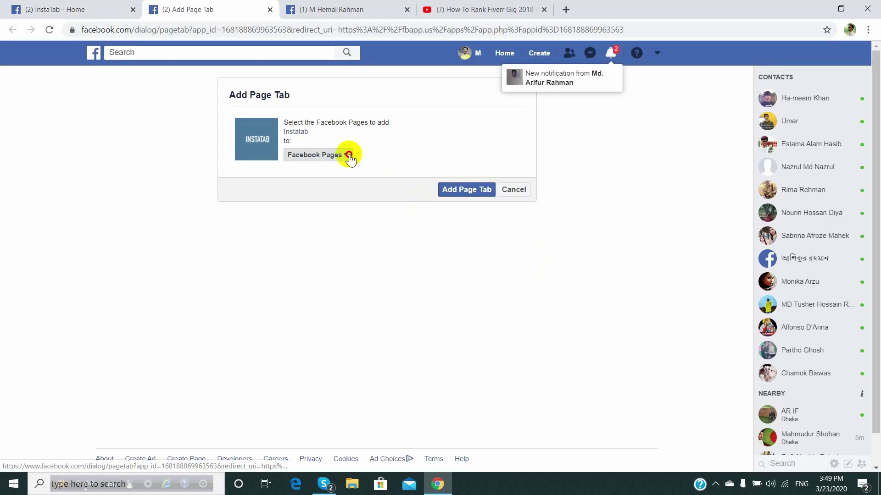
{"action": "scroll", "coordinate": [330, 247], "scroll_direction": "down", "scroll_amount": 2}
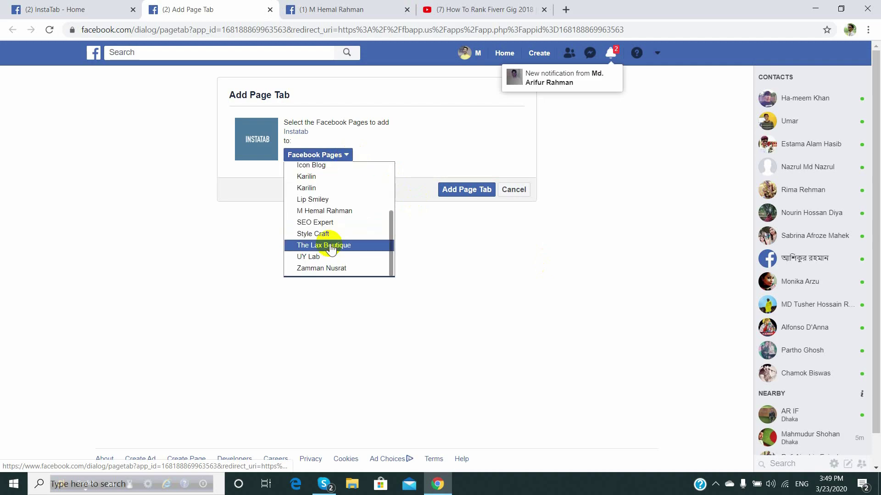
{"action": "left_click", "coordinate": [326, 211]}
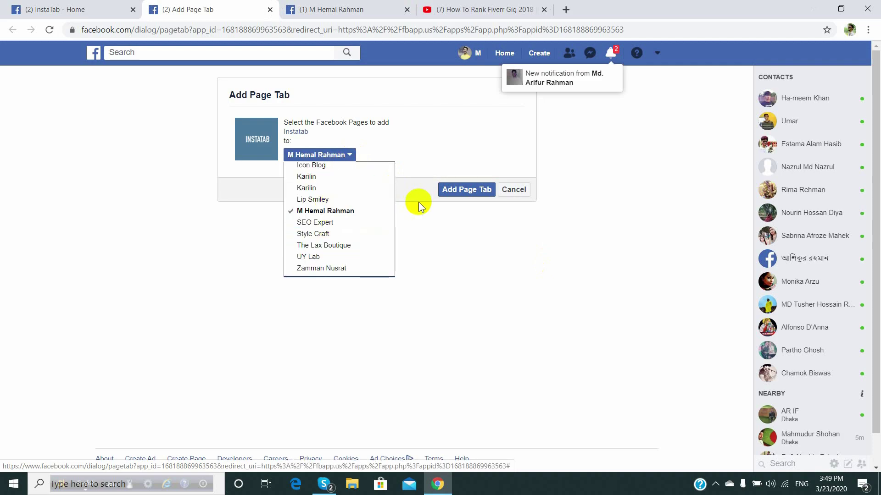
{"action": "left_click", "coordinate": [442, 161]}
{"action": "left_click", "coordinate": [456, 189]}
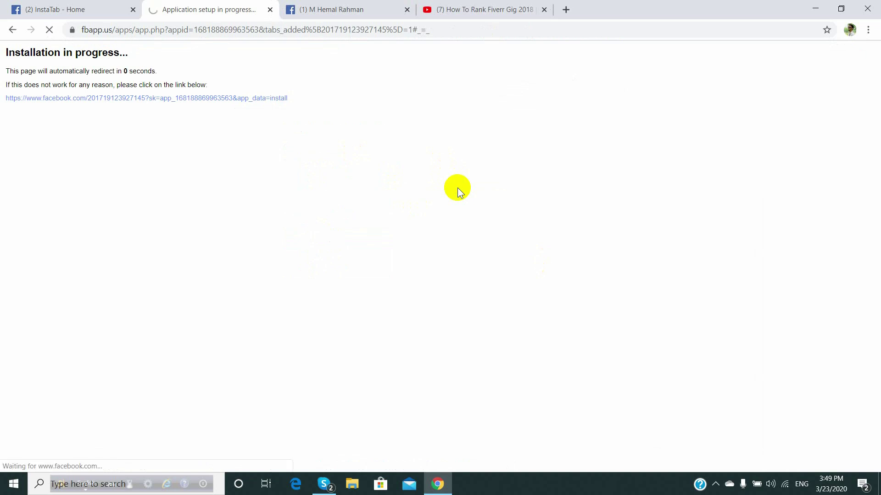
{"action": "left_click", "coordinate": [459, 189]}
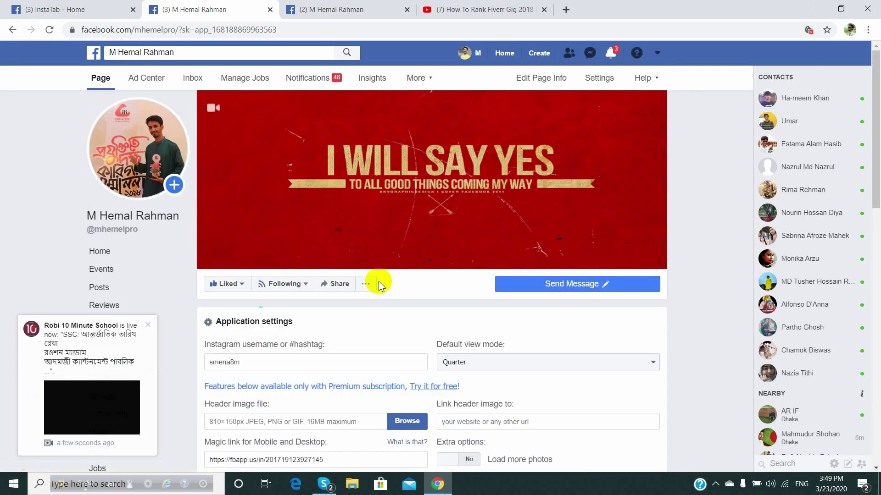
Dismiss the live-video notification and clear the Instagram username or #hashtag in the application settings
{"action": "scroll", "coordinate": [378, 282], "scroll_direction": "down", "scroll_amount": 3}
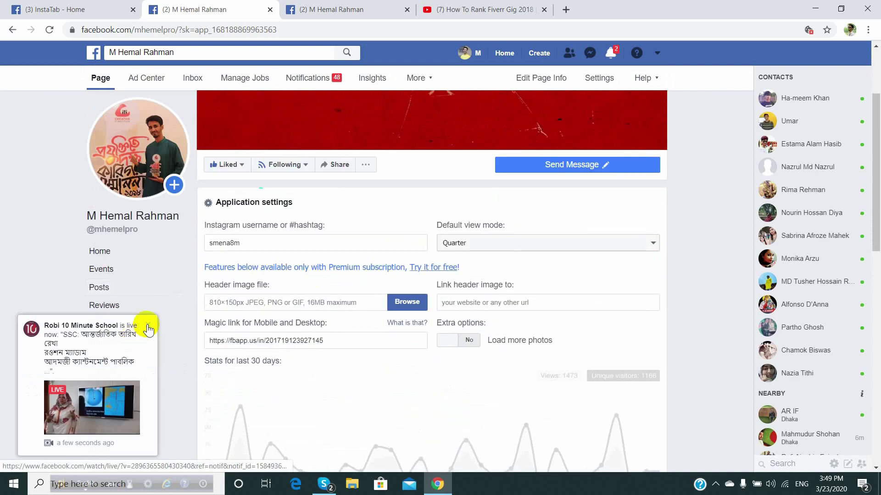
{"action": "left_click", "coordinate": [148, 327]}
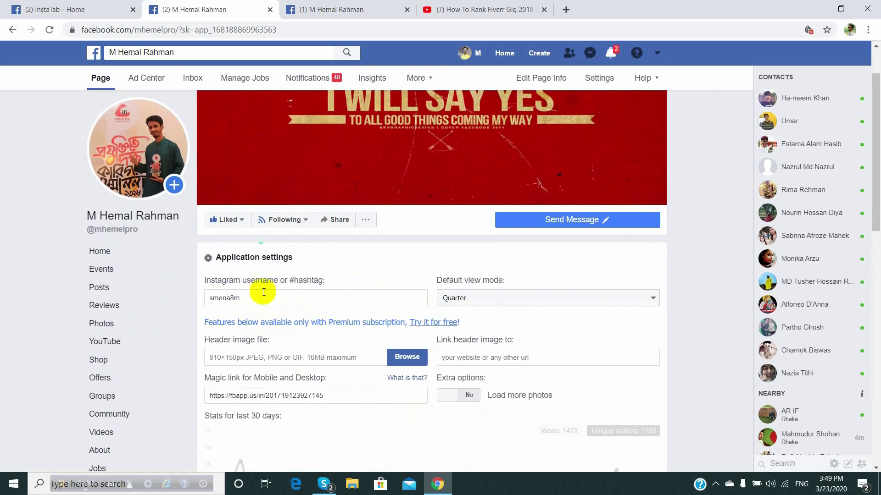
{"action": "double_click", "coordinate": [262, 294]}
{"action": "key", "text": "BackSpace"}
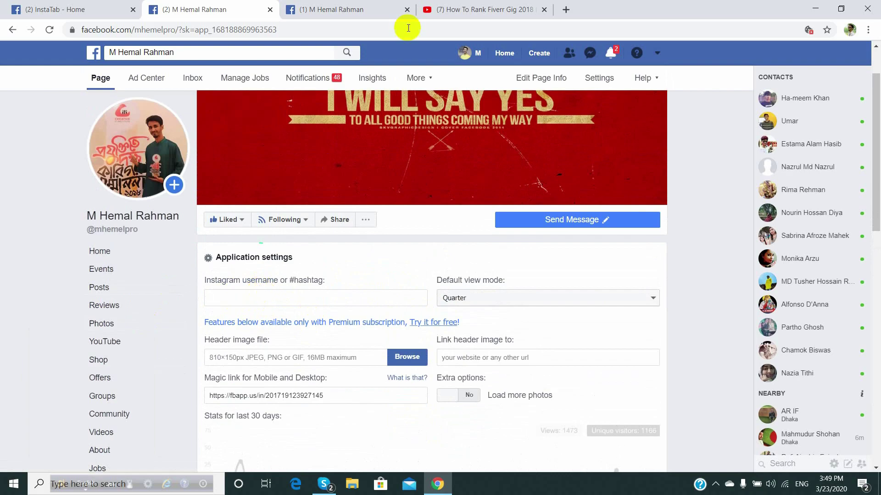
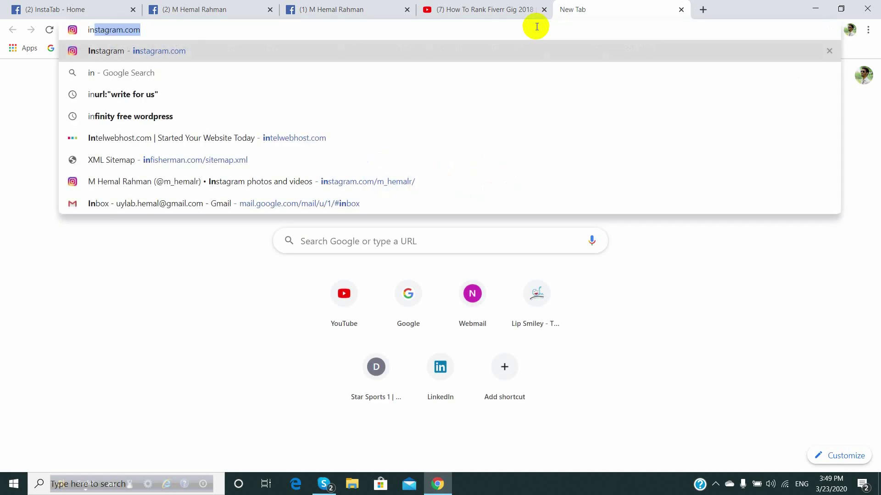
Open the saved account's profile on instagram.com, declining notifications, and copy the username from the profile address
{"action": "left_click", "coordinate": [419, 51]}
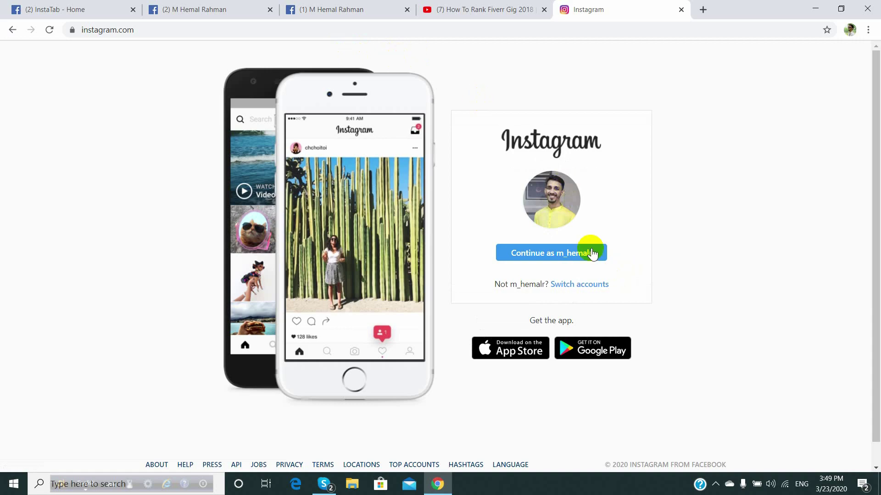
{"action": "left_click", "coordinate": [589, 251]}
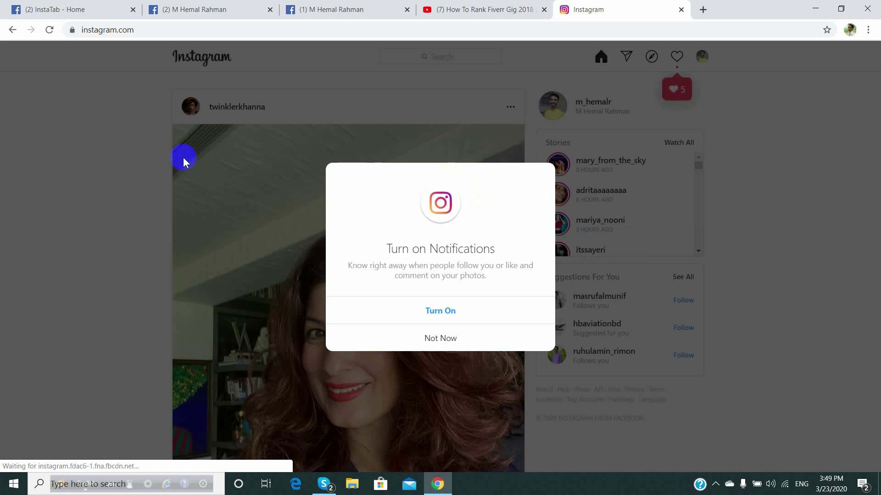
{"action": "left_click", "coordinate": [443, 338]}
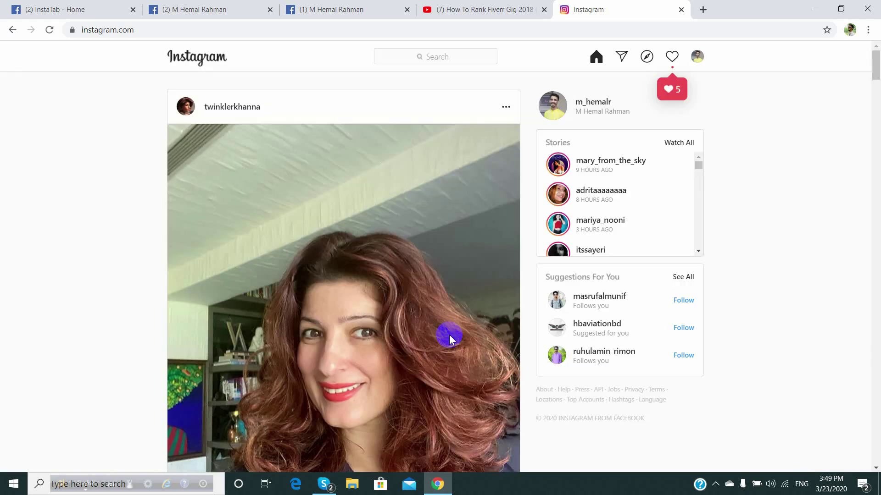
{"action": "left_click", "coordinate": [697, 56]}
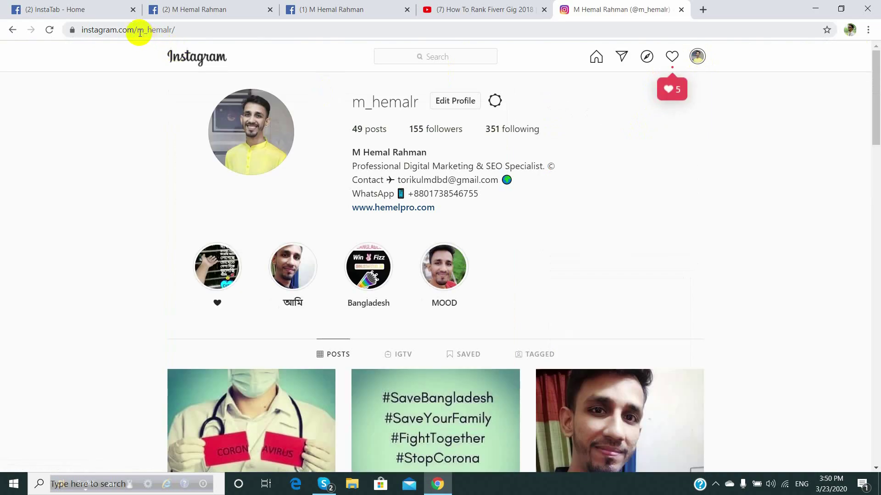
{"action": "left_click_drag", "start_coordinate": [137, 30], "coordinate": [171, 34]}
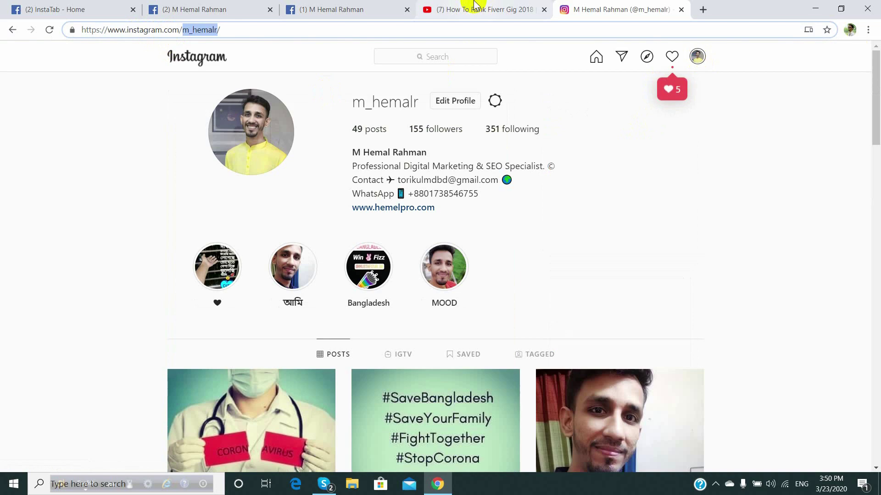
Enter the copied Instagram username in the Facebook page's application settings with default view mode Quarter, and save the settings
{"action": "left_click", "coordinate": [349, 9]}
{"action": "left_click", "coordinate": [243, 6]}
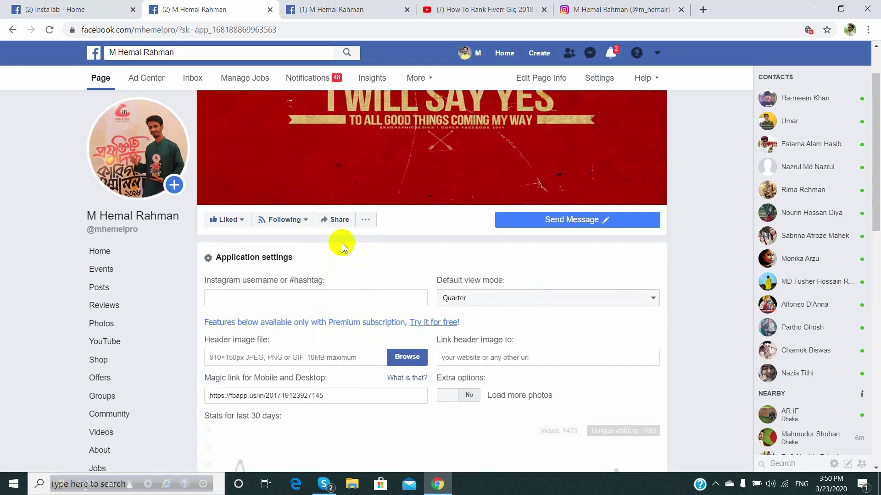
{"action": "left_click", "coordinate": [271, 297]}
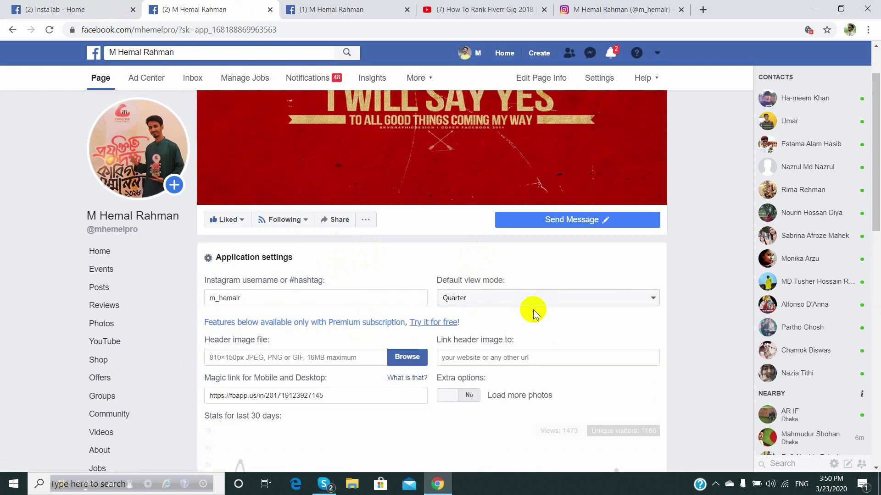
{"action": "left_click", "coordinate": [517, 300]}
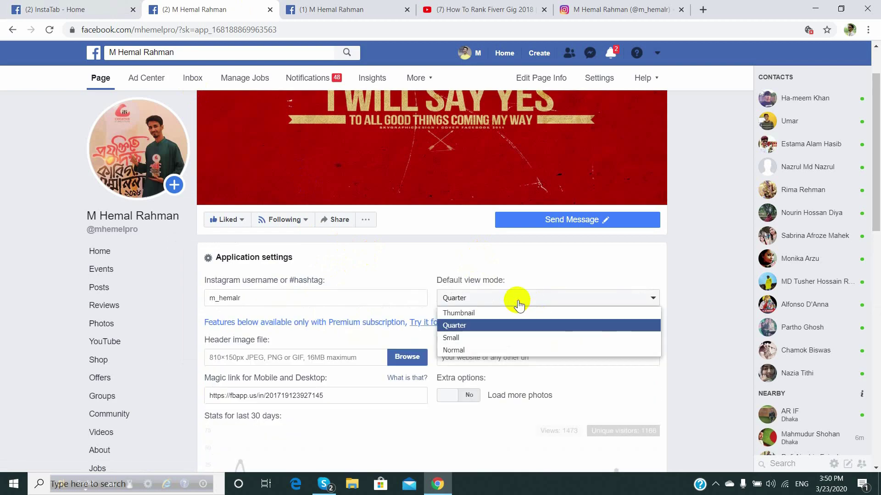
{"action": "left_click", "coordinate": [482, 325]}
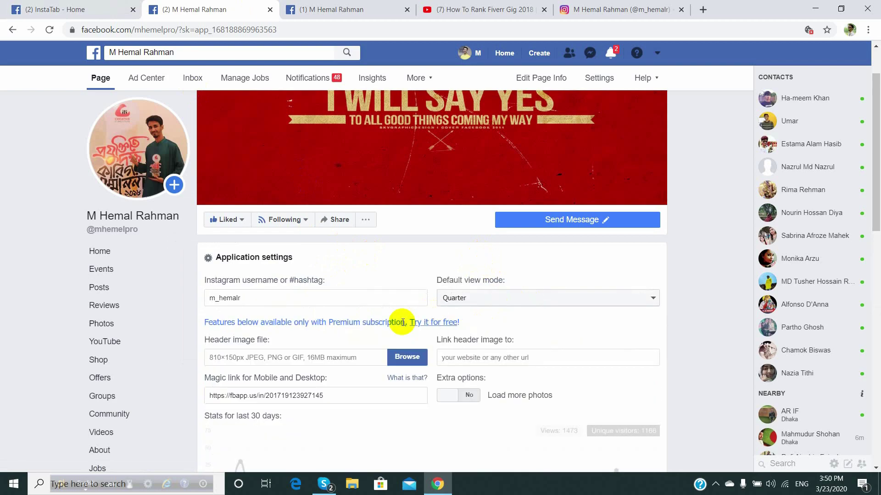
{"action": "scroll", "coordinate": [401, 322], "scroll_direction": "down", "scroll_amount": 1}
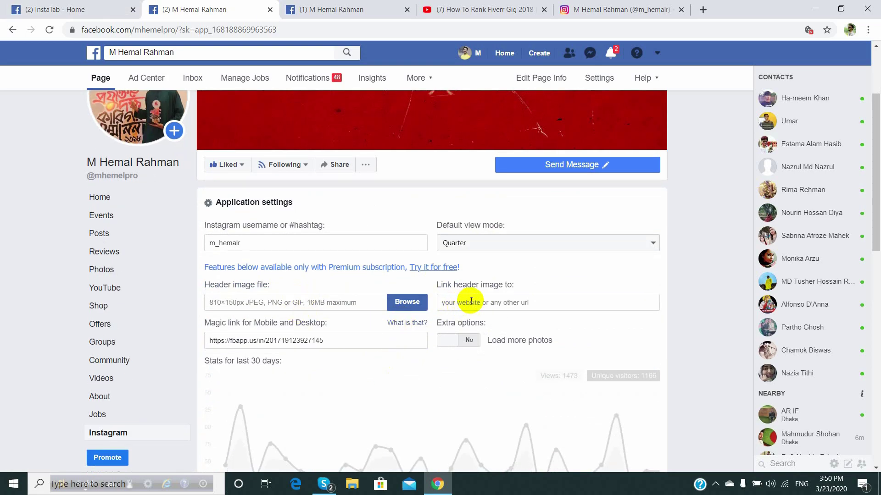
{"action": "scroll", "coordinate": [501, 301], "scroll_direction": "down", "scroll_amount": 4}
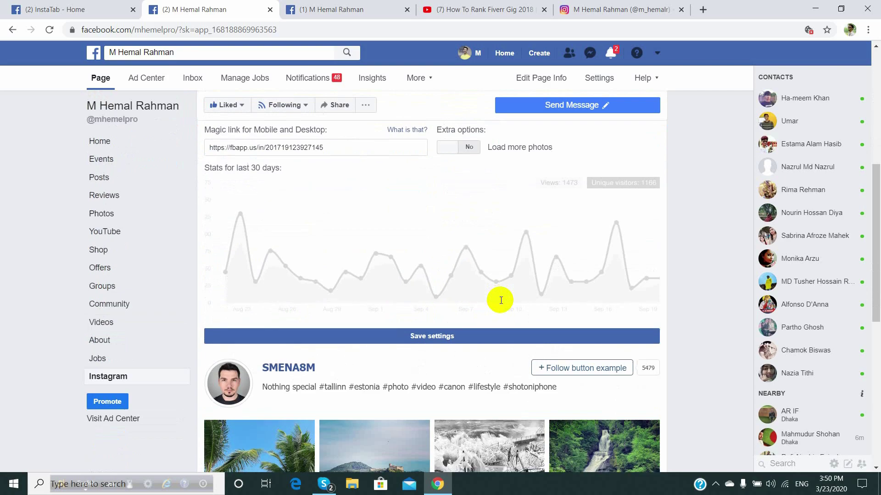
{"action": "left_click", "coordinate": [466, 337]}
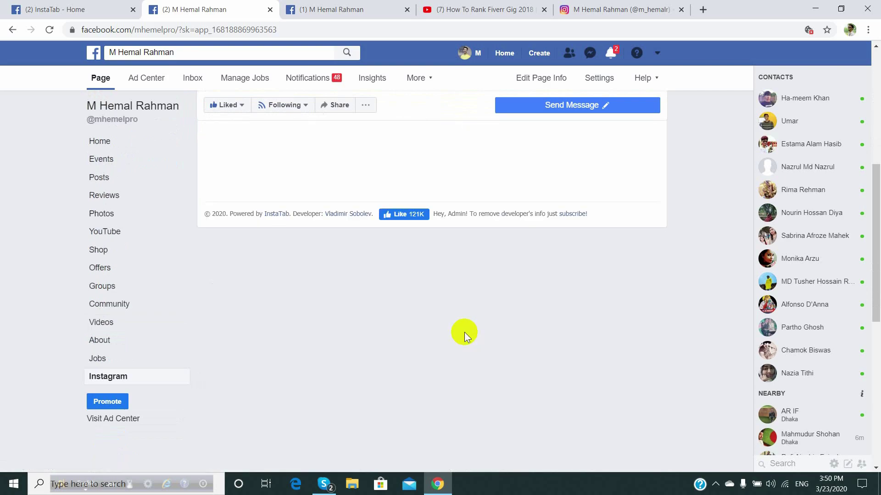
Examine the Facebook page's Instagram section, including its profile header, follow button and photo grid
{"action": "scroll", "coordinate": [465, 333], "scroll_direction": "down", "scroll_amount": 3}
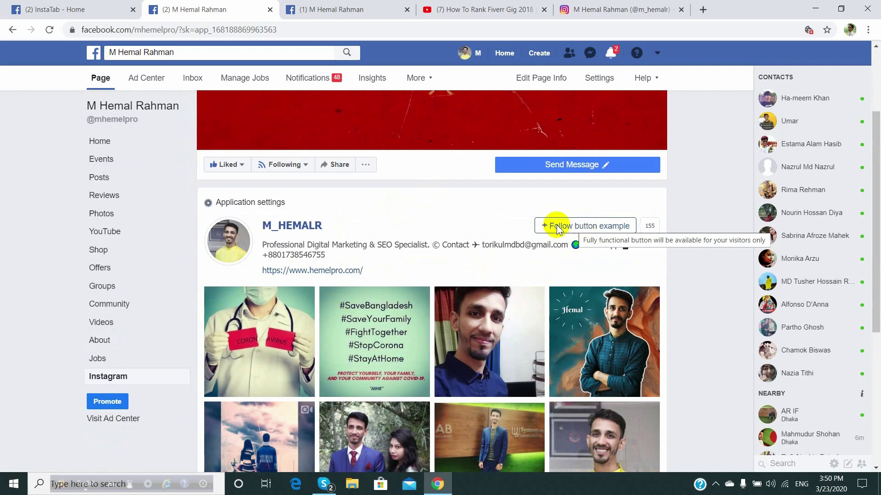
{"action": "scroll", "coordinate": [366, 275], "scroll_direction": "down", "scroll_amount": 4}
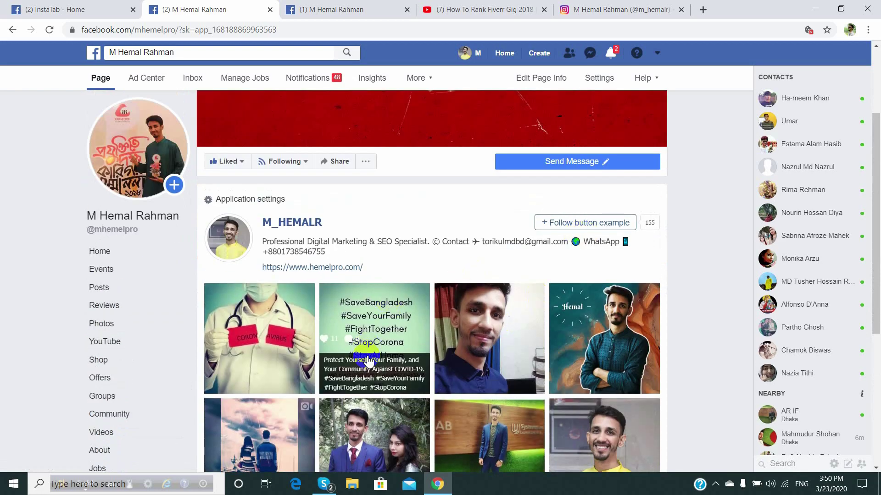
{"action": "scroll", "coordinate": [365, 359], "scroll_direction": "down", "scroll_amount": 5}
{"action": "scroll", "coordinate": [367, 358], "scroll_direction": "up", "scroll_amount": 8}
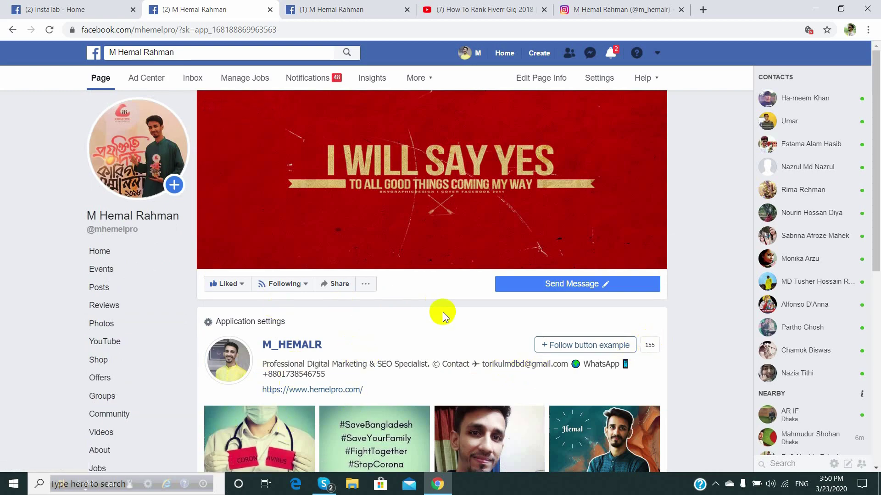
{"action": "scroll", "coordinate": [440, 311], "scroll_direction": "down", "scroll_amount": 2}
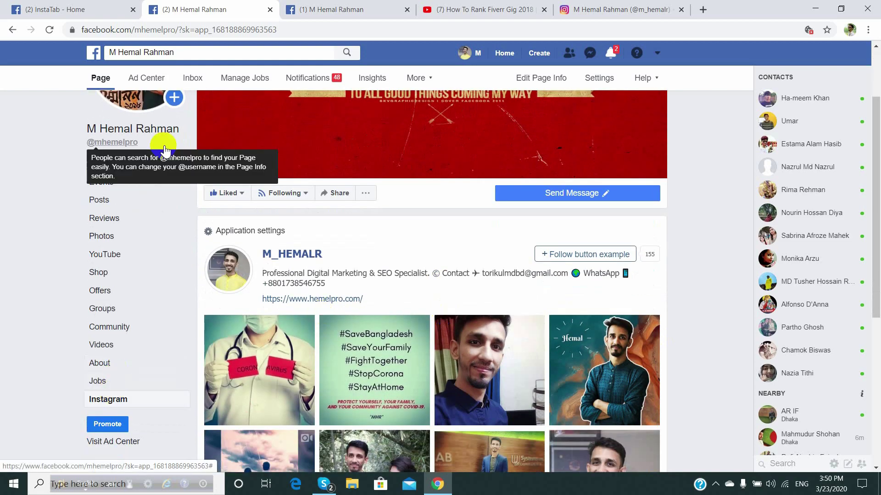
Reorder the tabs in the page's Templates and Tabs settings so that Shop, YouTube and Instagram directly follow Photos
{"action": "left_click", "coordinate": [555, 79]}
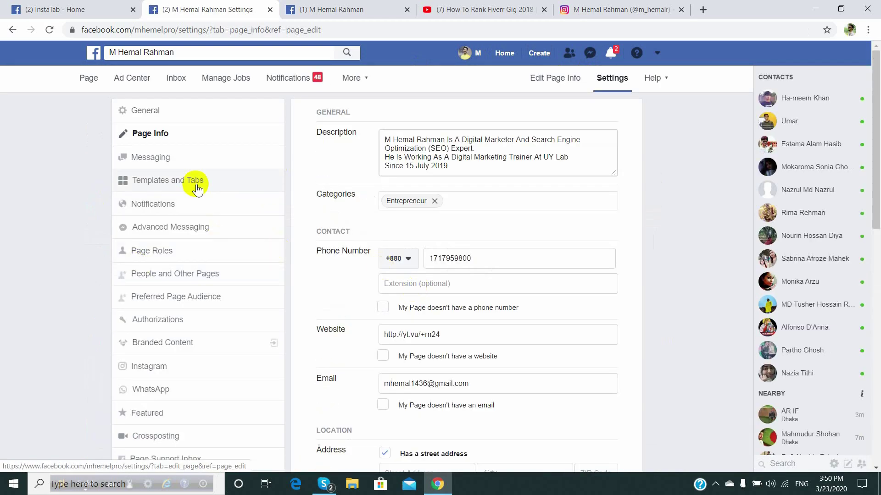
{"action": "left_click", "coordinate": [195, 181]}
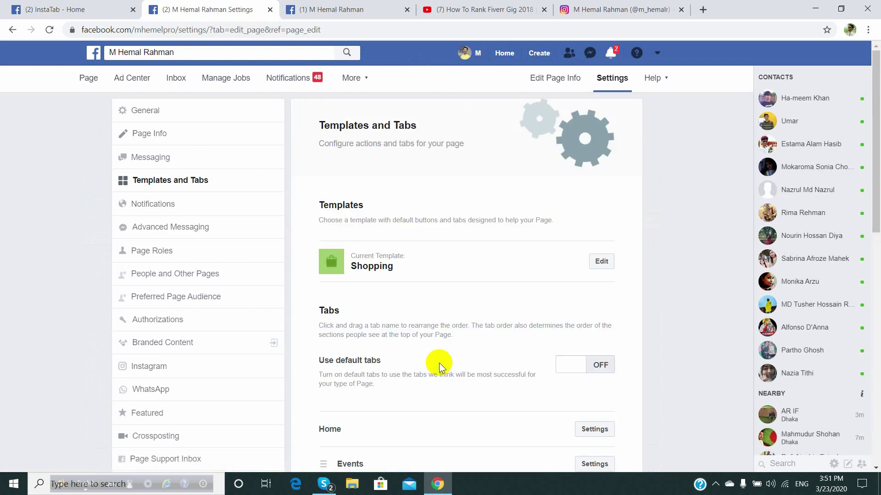
{"action": "scroll", "coordinate": [439, 363], "scroll_direction": "down", "scroll_amount": 8}
{"action": "scroll", "coordinate": [439, 363], "scroll_direction": "down", "scroll_amount": 4}
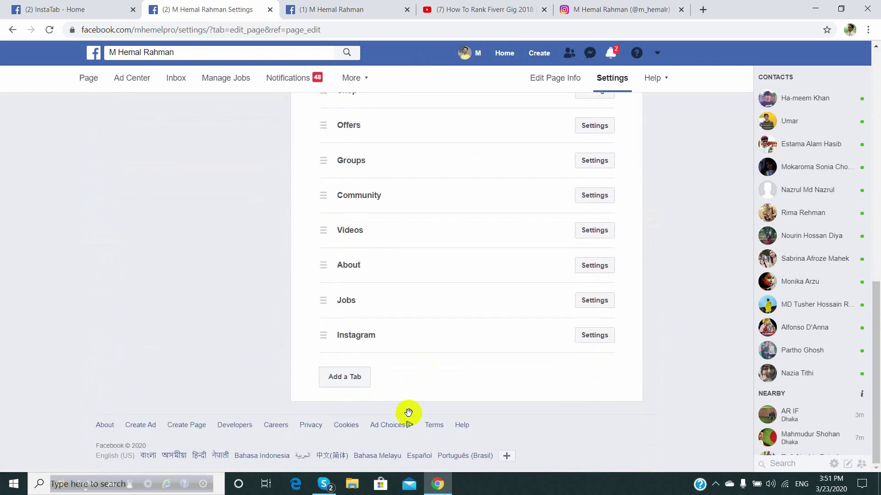
{"action": "left_click_drag", "start_coordinate": [419, 341], "coordinate": [414, 114]}
{"action": "scroll", "coordinate": [414, 115], "scroll_direction": "up", "scroll_amount": 2}
{"action": "scroll", "coordinate": [414, 115], "scroll_direction": "up", "scroll_amount": 2}
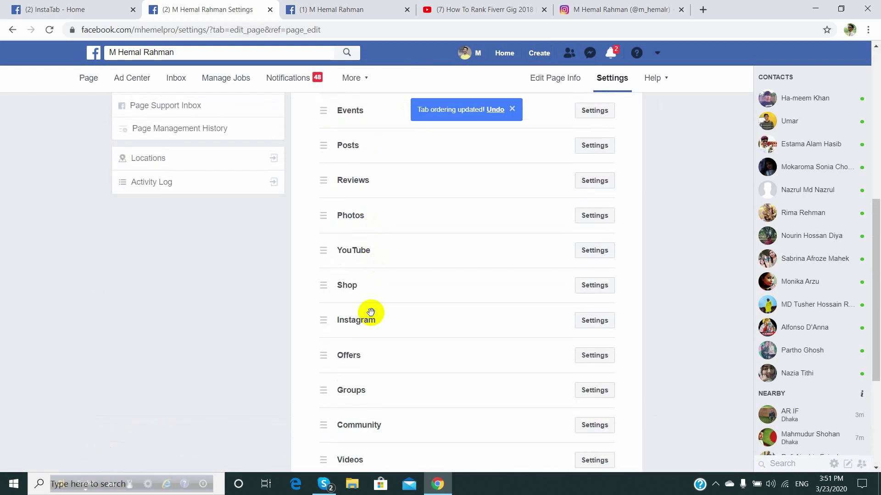
{"action": "left_click_drag", "start_coordinate": [370, 310], "coordinate": [386, 240]}
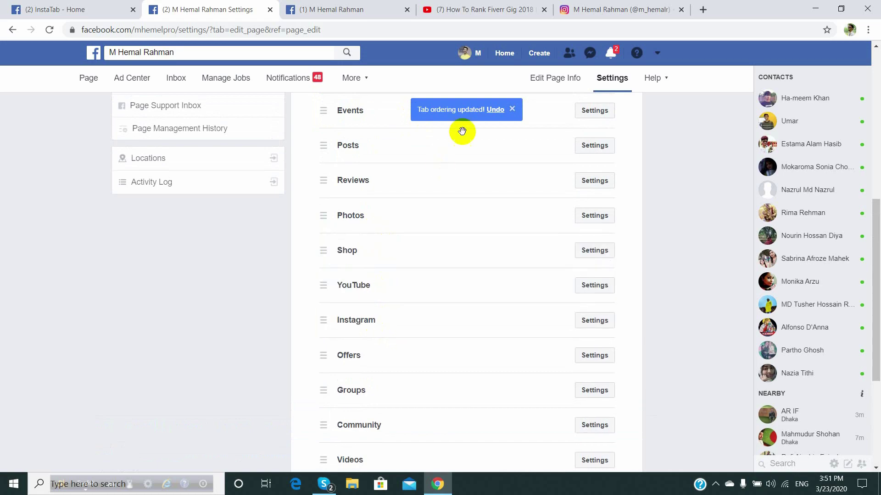
Return from the settings to the Facebook page and view the video shown in its YouTube section
{"action": "scroll", "coordinate": [347, 162], "scroll_direction": "up", "scroll_amount": 8}
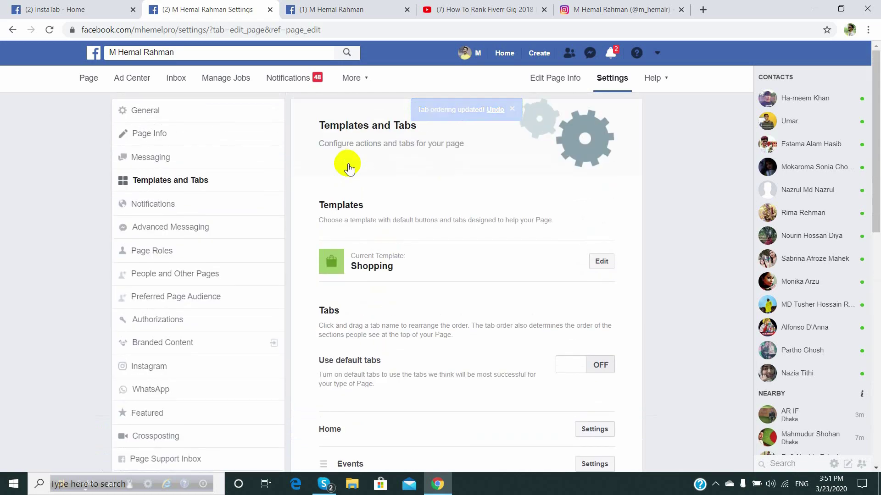
{"action": "left_click", "coordinate": [91, 82]}
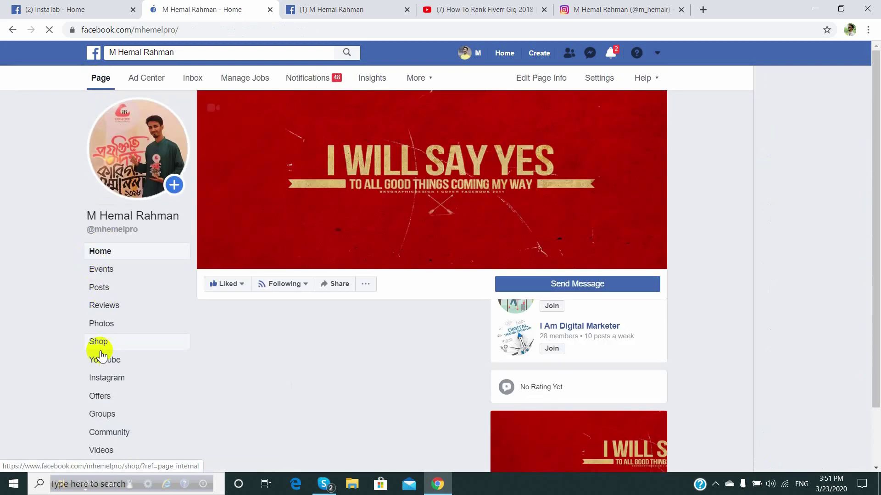
{"action": "left_click", "coordinate": [102, 358]}
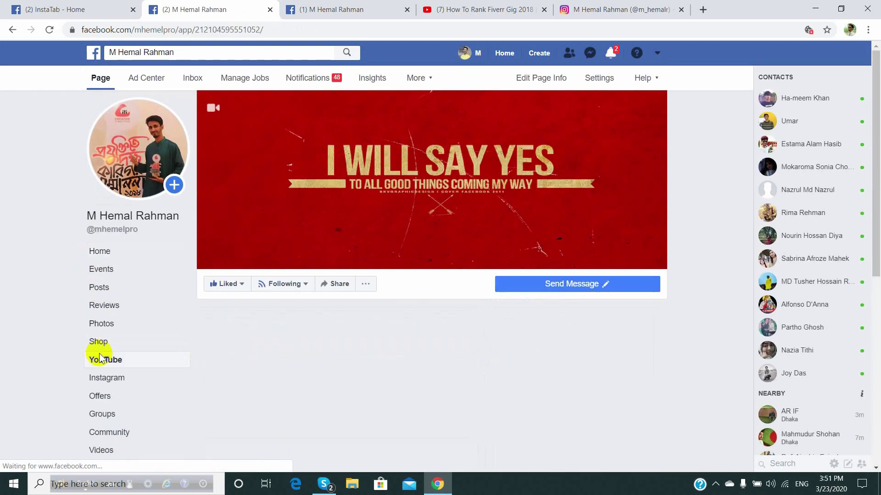
{"action": "scroll", "coordinate": [263, 351], "scroll_direction": "down", "scroll_amount": 2}
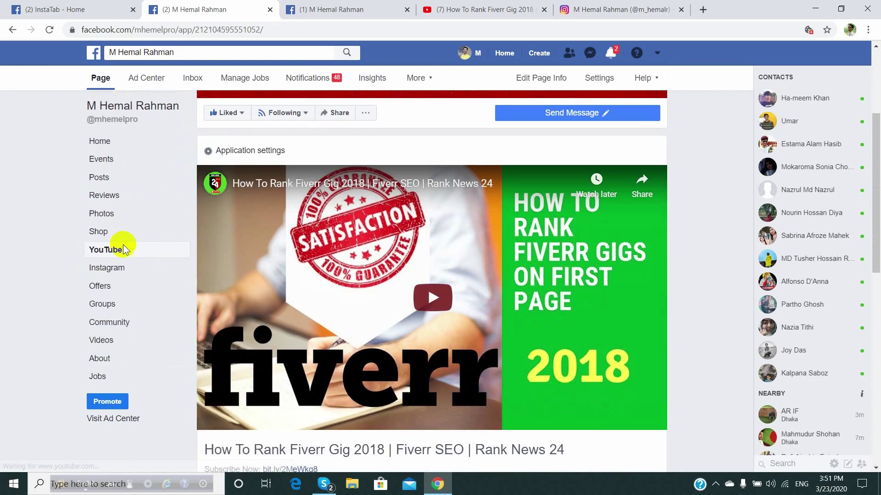
View the Facebook page's Instagram section, enlarge the first photo in its grid, and return to the page's Home section
{"action": "left_click", "coordinate": [111, 273]}
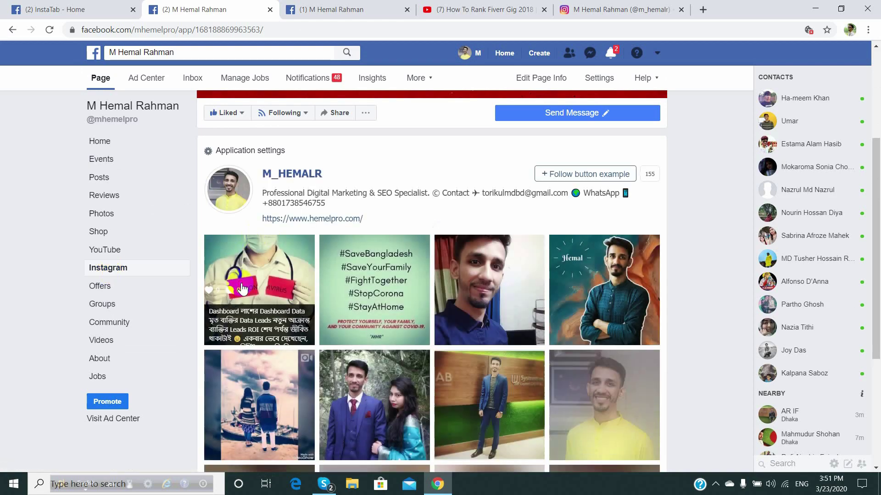
{"action": "left_click", "coordinate": [243, 289]}
{"action": "scroll", "coordinate": [413, 298], "scroll_direction": "down", "scroll_amount": 2}
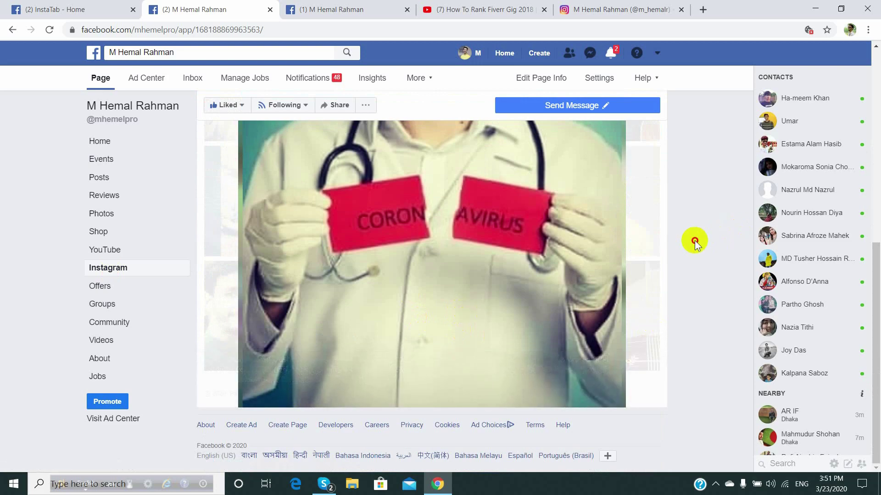
{"action": "scroll", "coordinate": [694, 241], "scroll_direction": "up", "scroll_amount": 2}
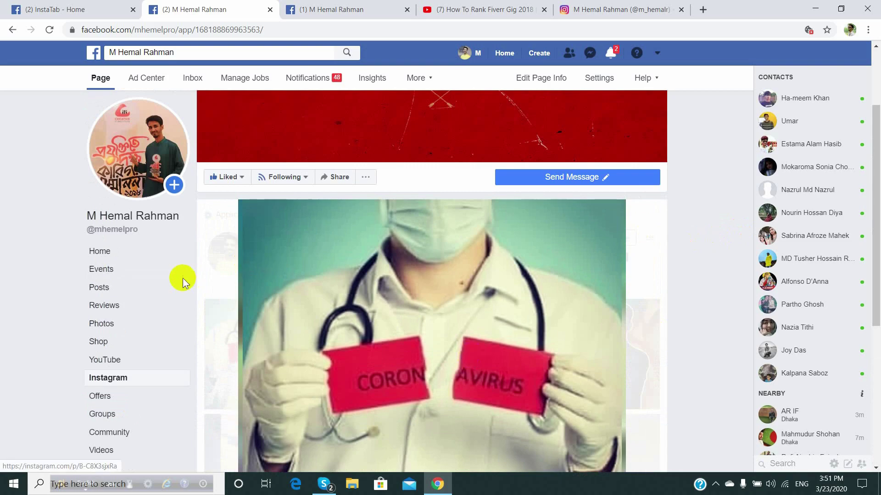
{"action": "left_click", "coordinate": [100, 253]}
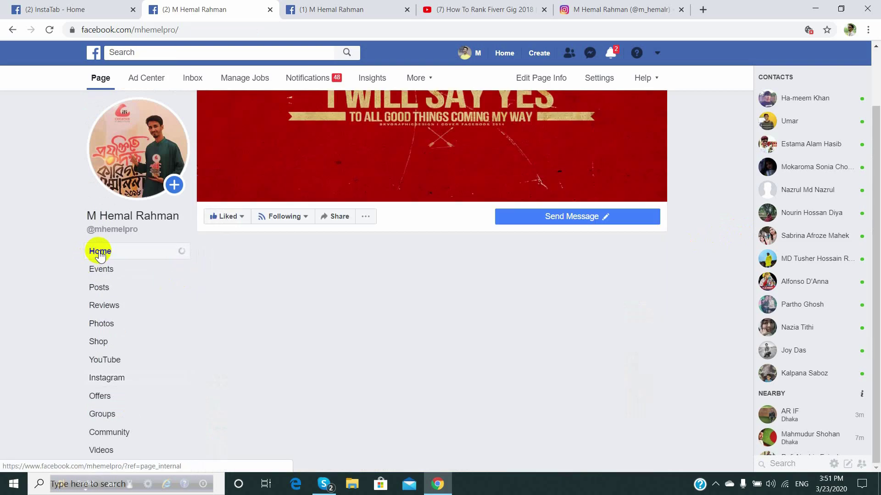